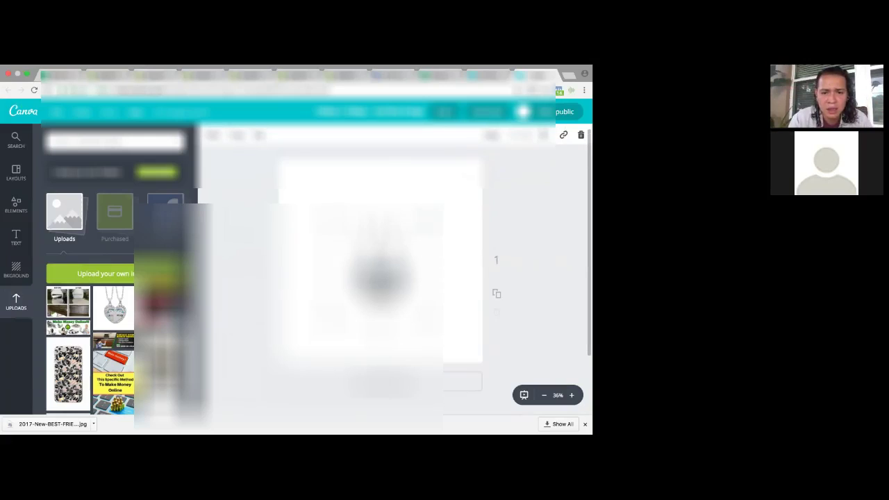
- Enlarge the necklace image to nearly fill the page width and shift it up to leave space beneath
drag(451, 318, 473, 362)
click(241, 328)
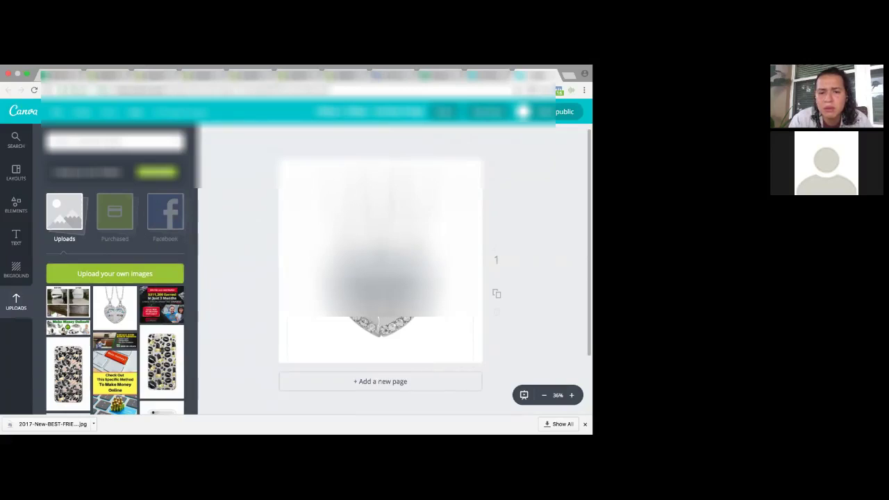
click(381, 333)
drag(381, 333, 381, 316)
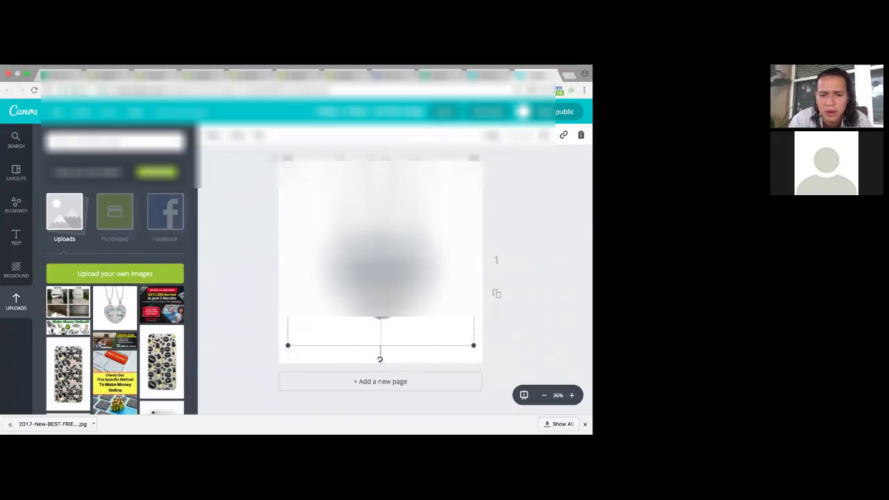
click(254, 246)
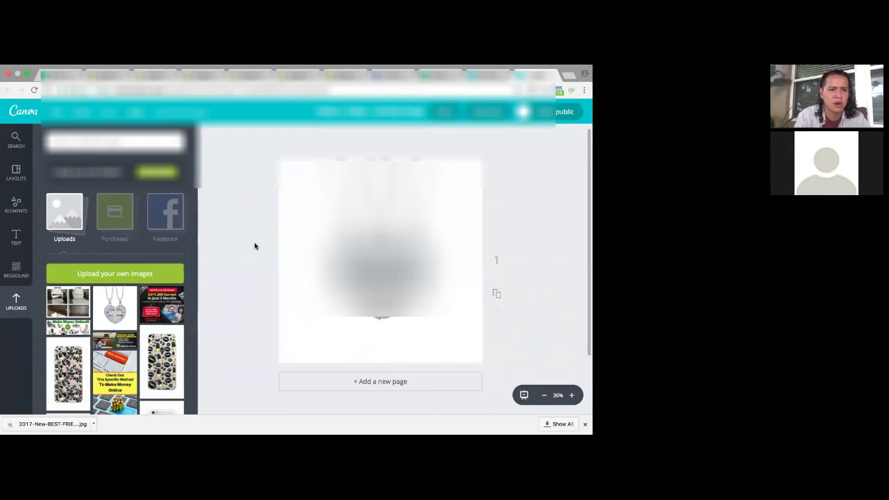
- Search the element library for "square" and add the orange-red square to the page
click(16, 139)
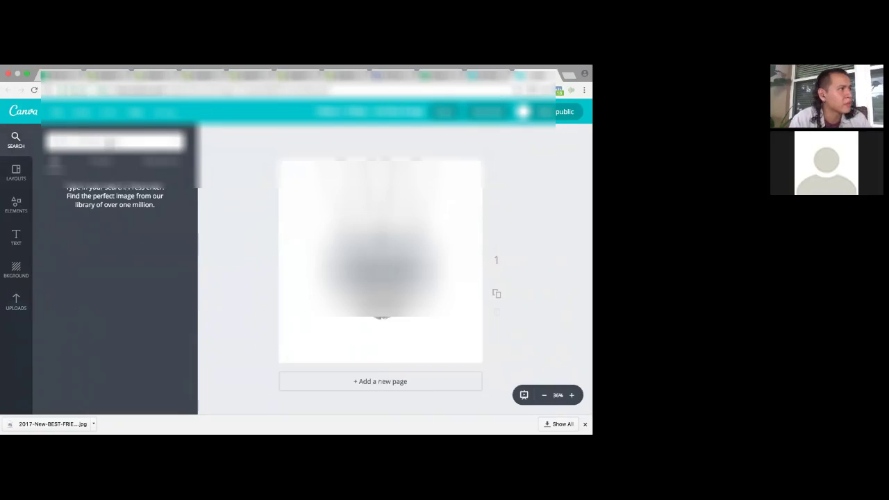
click(110, 143)
text(friend)
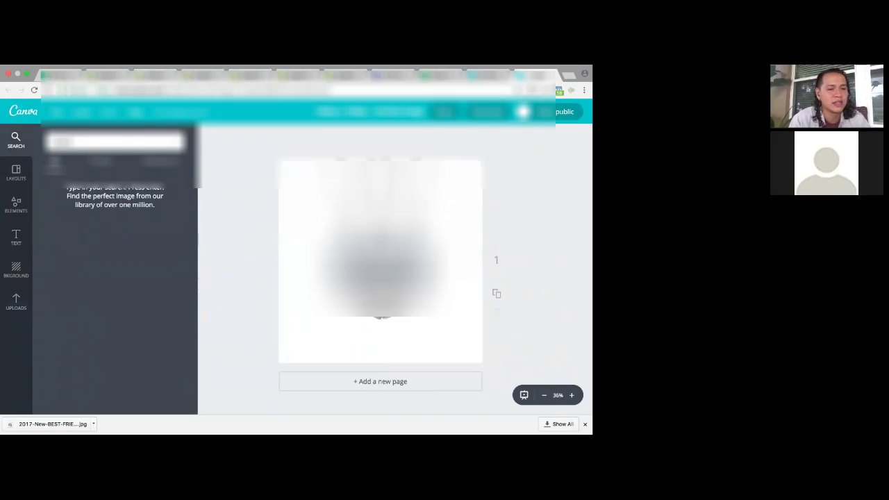
key(Return)
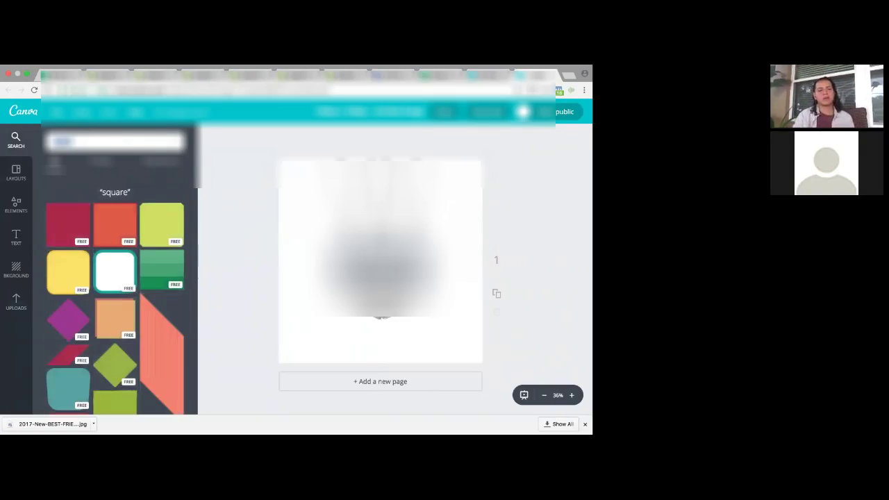
click(119, 227)
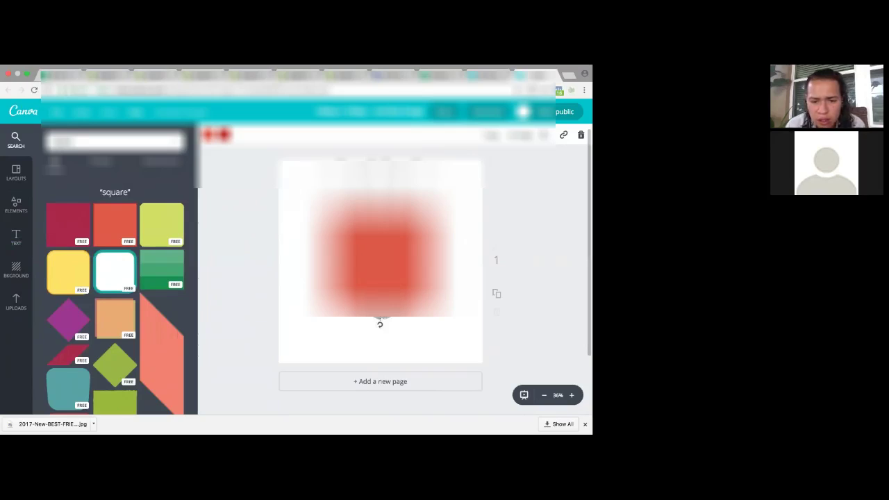
- Move the orange-red square to the page's lower edge and reshape it into a thin banner spanning the full width
drag(381, 258, 322, 320)
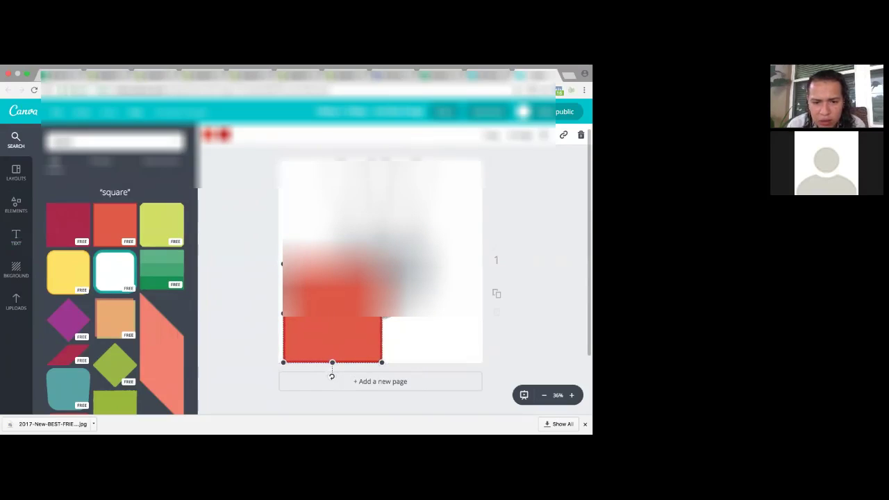
drag(382, 264, 345, 321)
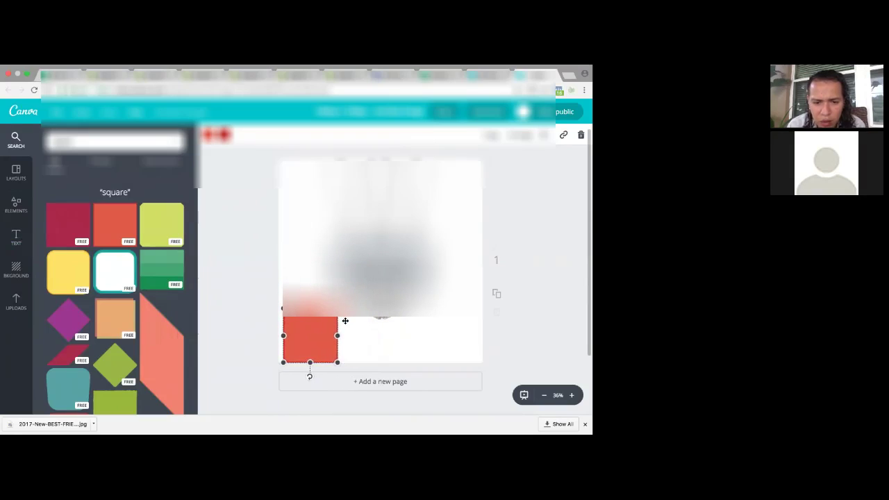
drag(346, 321, 487, 340)
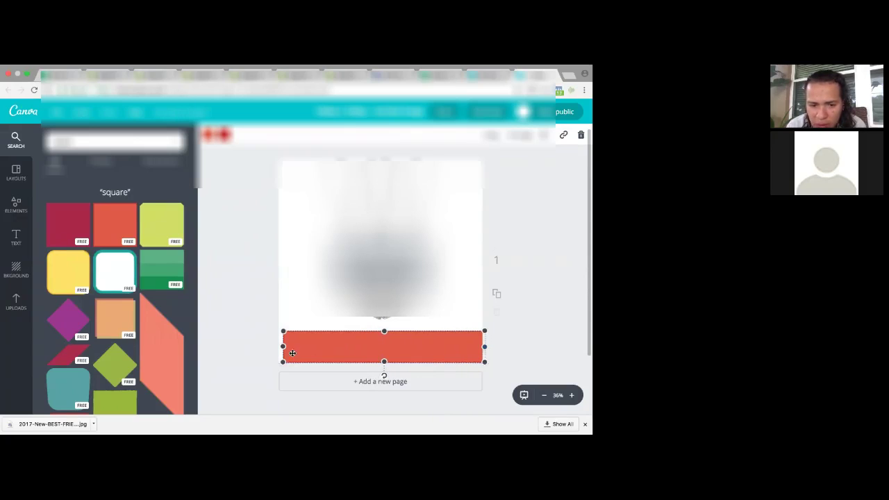
drag(282, 346, 279, 347)
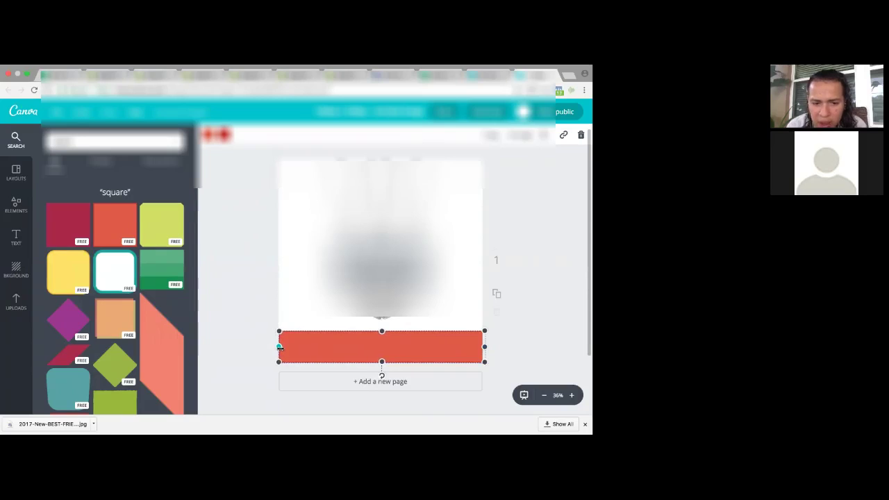
click(255, 318)
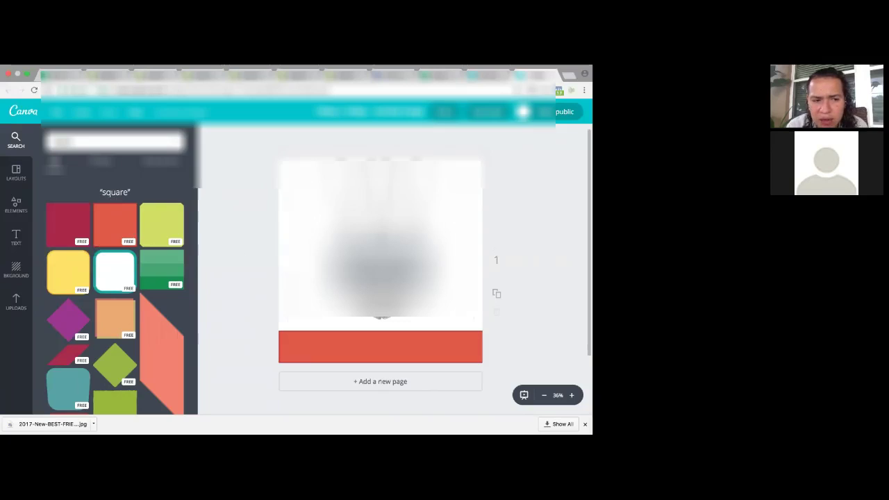
- Change the banner's fill color to yellow from the default palette, keeping its red border
click(314, 347)
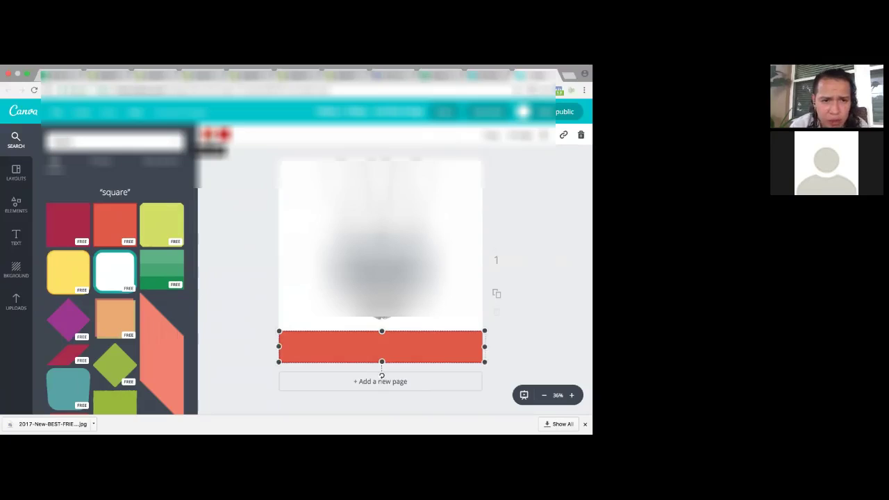
click(207, 134)
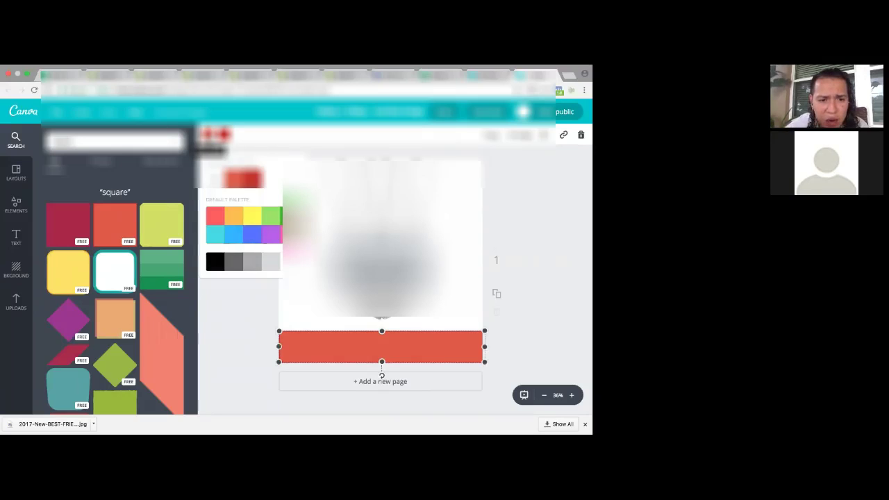
click(255, 217)
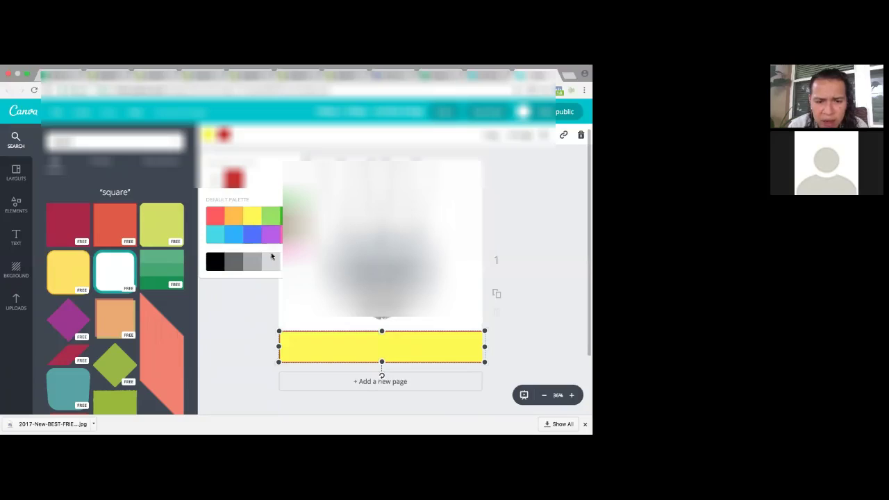
click(262, 322)
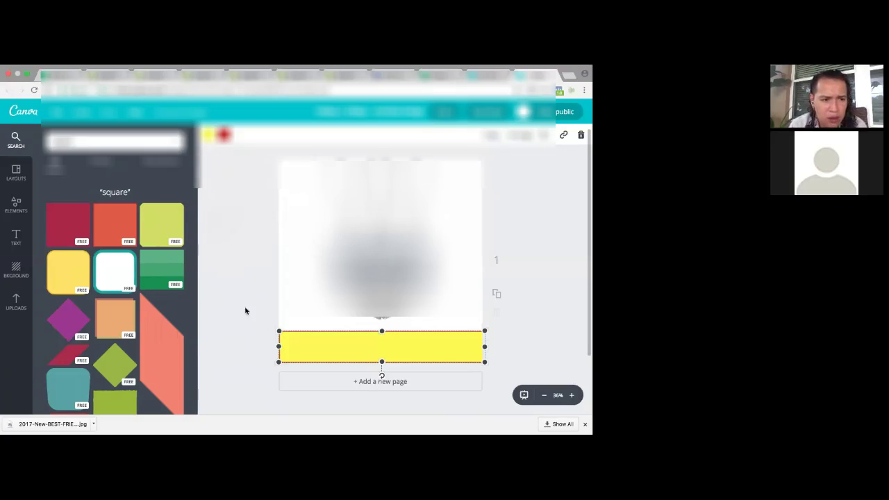
- Add a heading text element and place it centered on the yellow banner
click(16, 237)
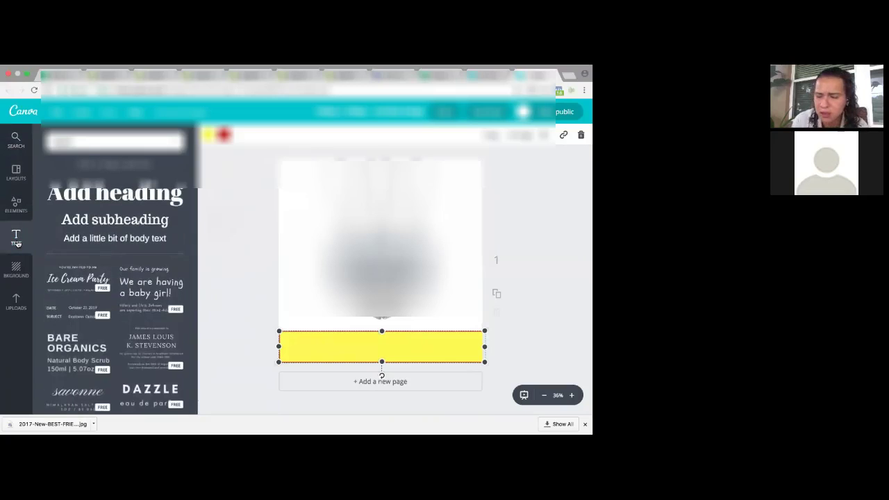
click(88, 198)
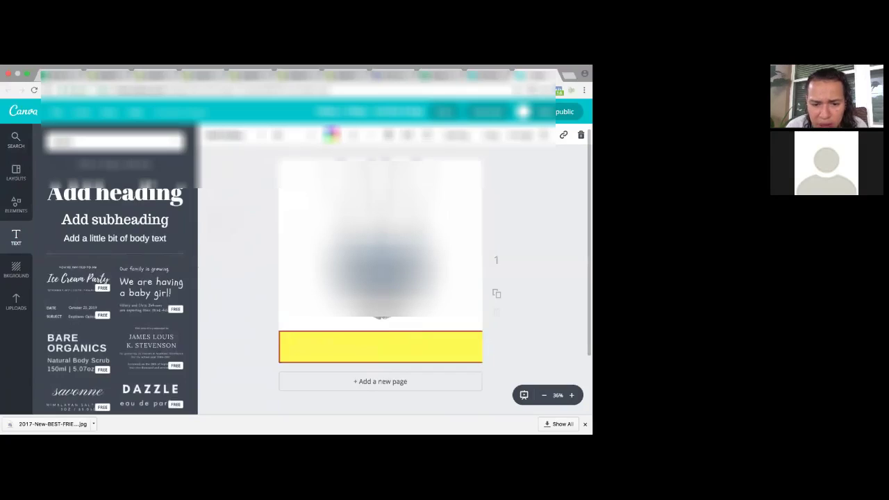
drag(115, 193, 399, 351)
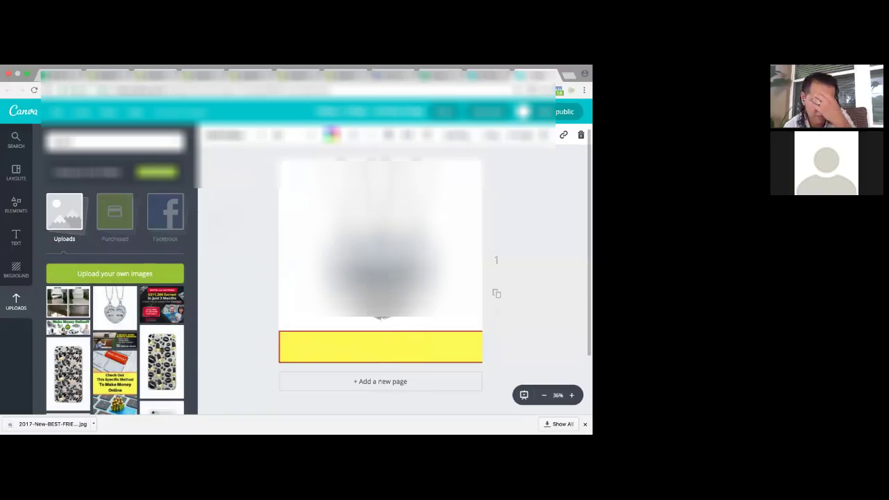
drag(385, 345, 385, 353)
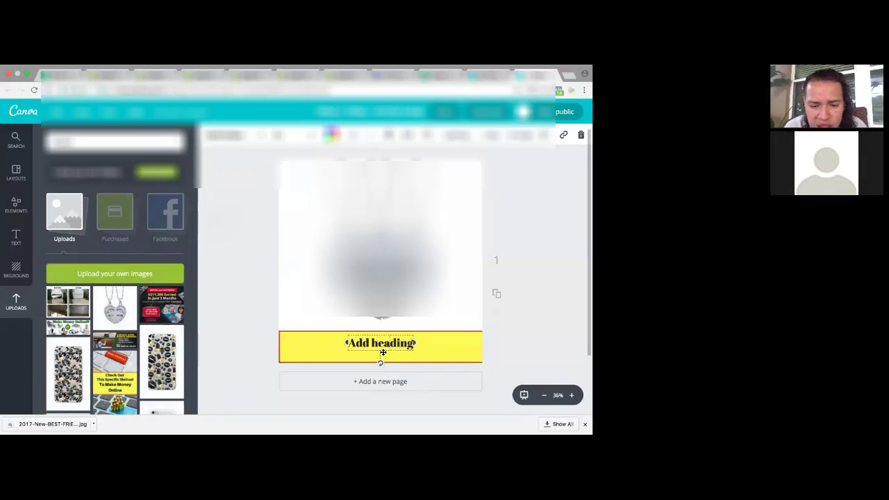
- Replace the heading's placeholder text with "ON SALE 50% OFF"
key(BackSpace)
key(BackSpace)
key(BackSpace)
key(BackSpace)
key(BackSpace)
key(BackSpace)
key(BackSpace)
key(BackSpace)
key(BackSpace)
key(BackSpace)
key(BackSpace)
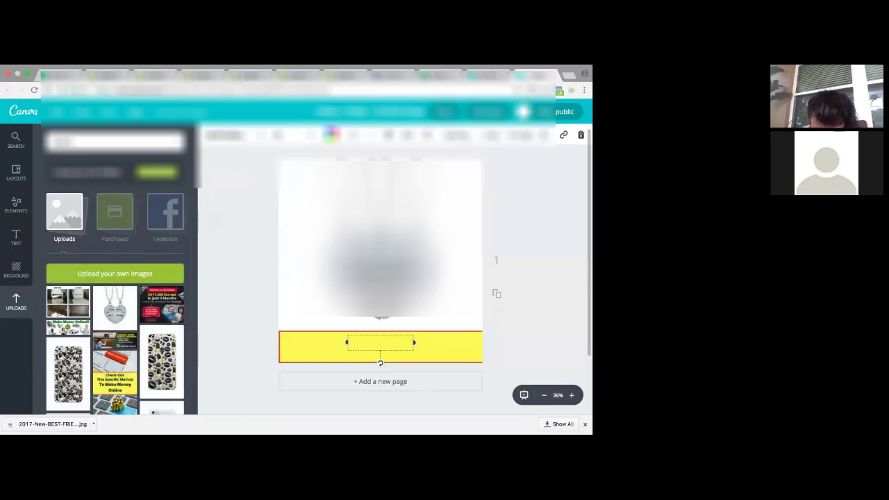
text(ON)
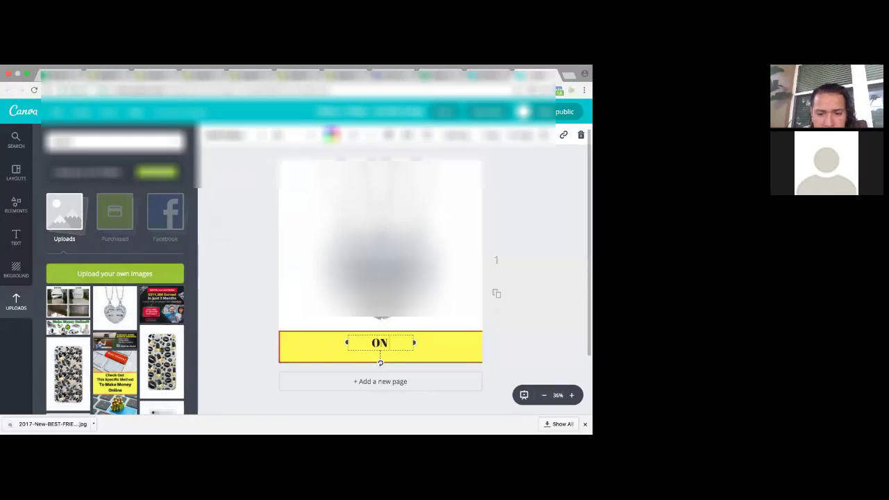
text( SALE)
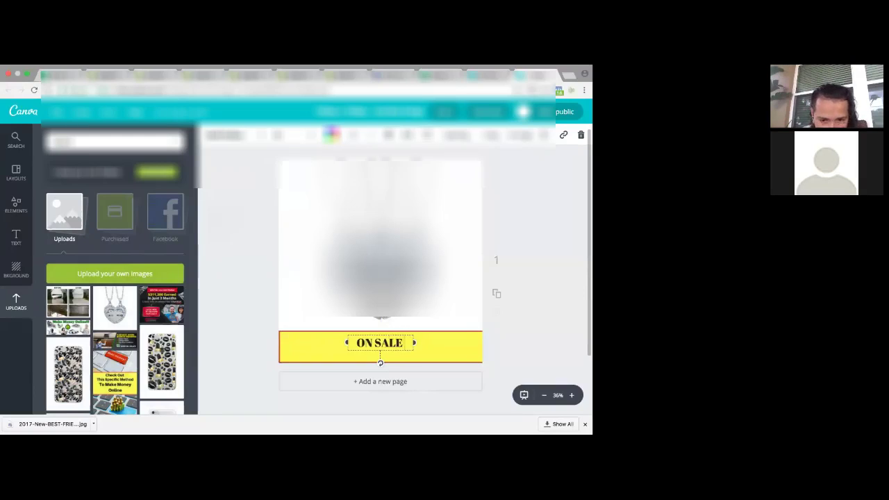
text( 50)
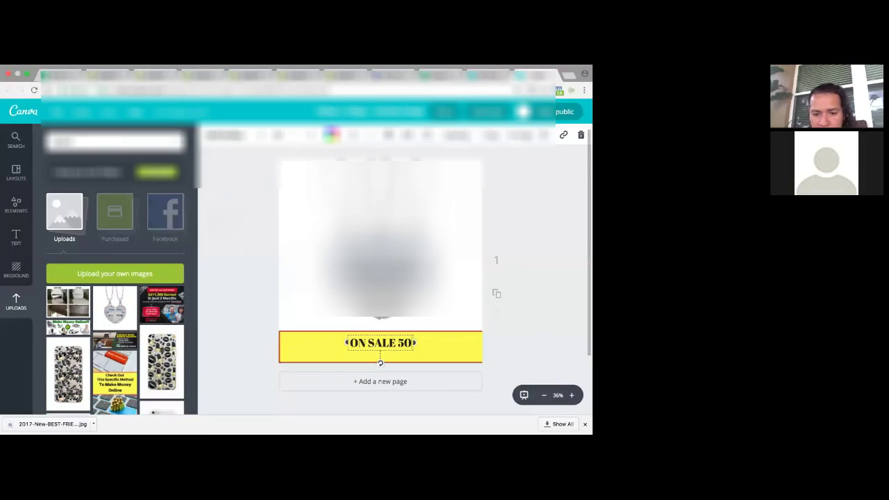
text(%)
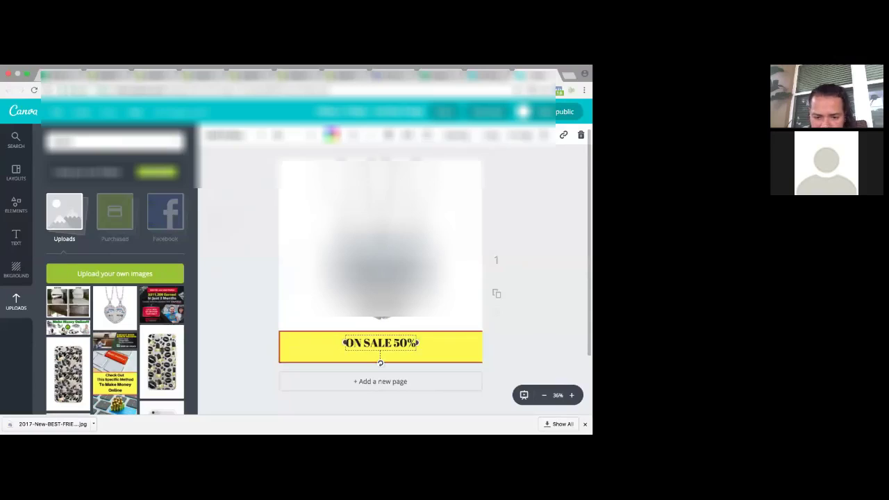
text( OFF)
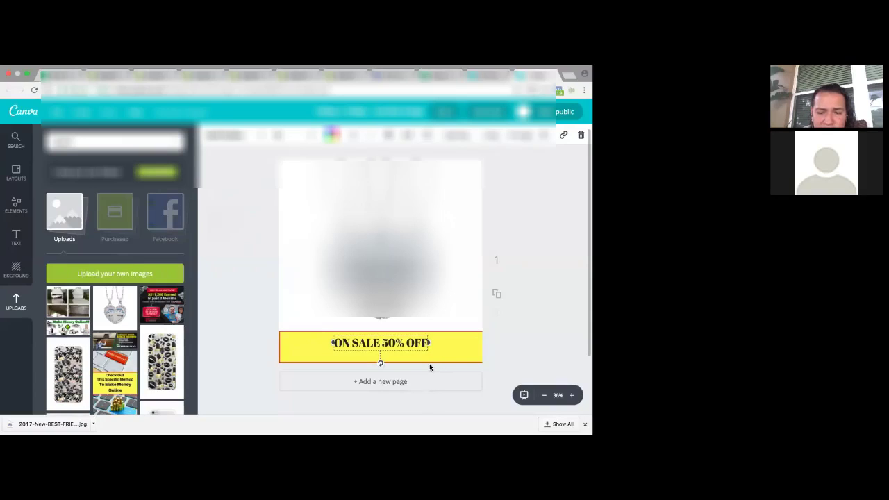
- Set the font size of the "ON SALE 50% OFF" heading to 72
click(292, 136)
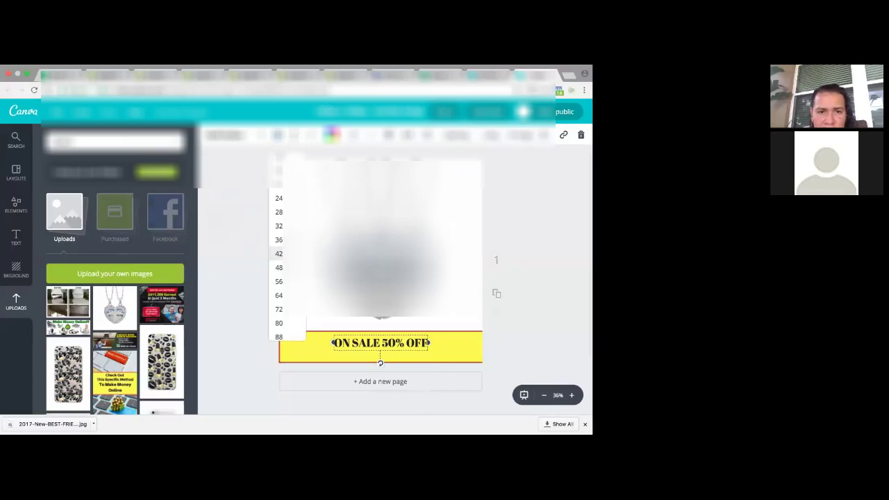
click(285, 312)
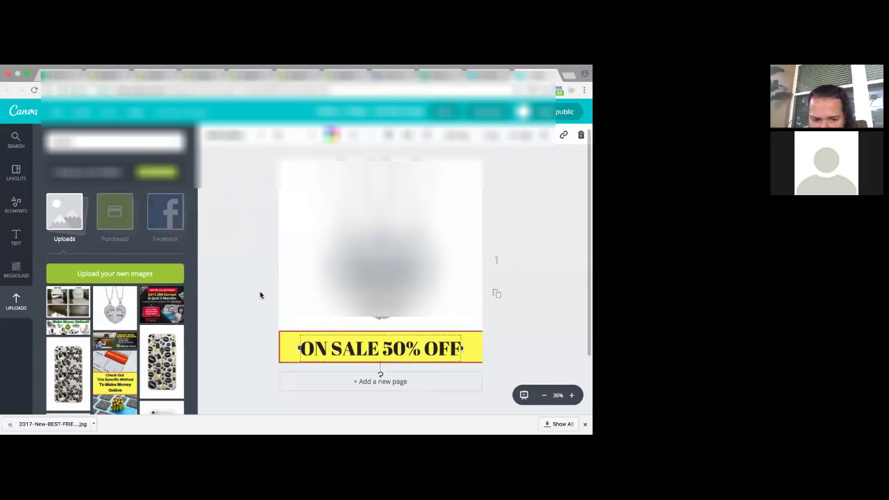
click(260, 295)
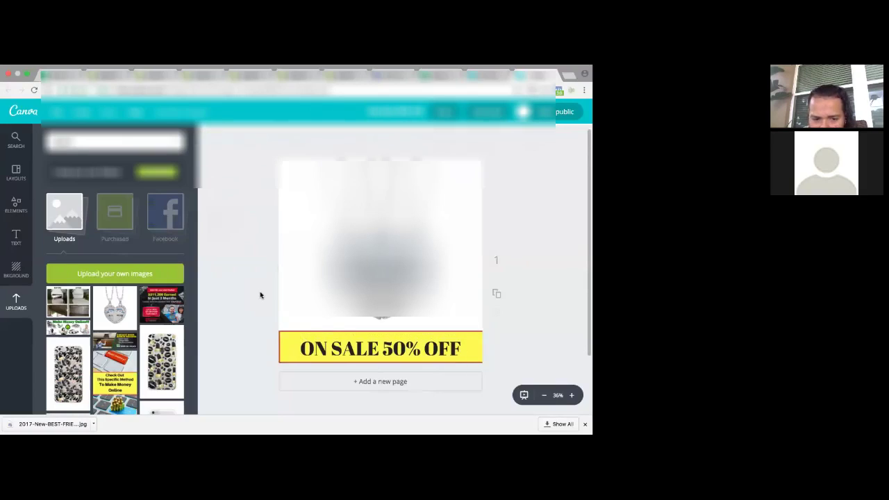
- Pull in the yellow banner's right edge so its red border lines up with the page edge
click(478, 331)
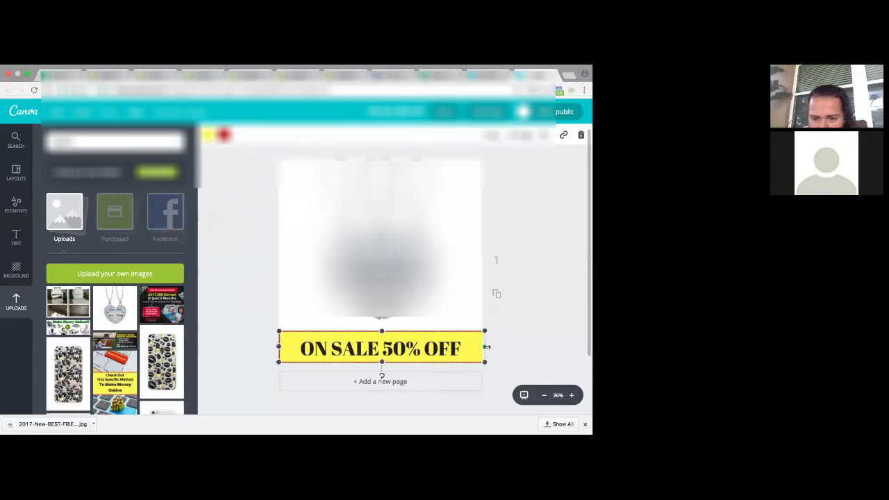
click(493, 350)
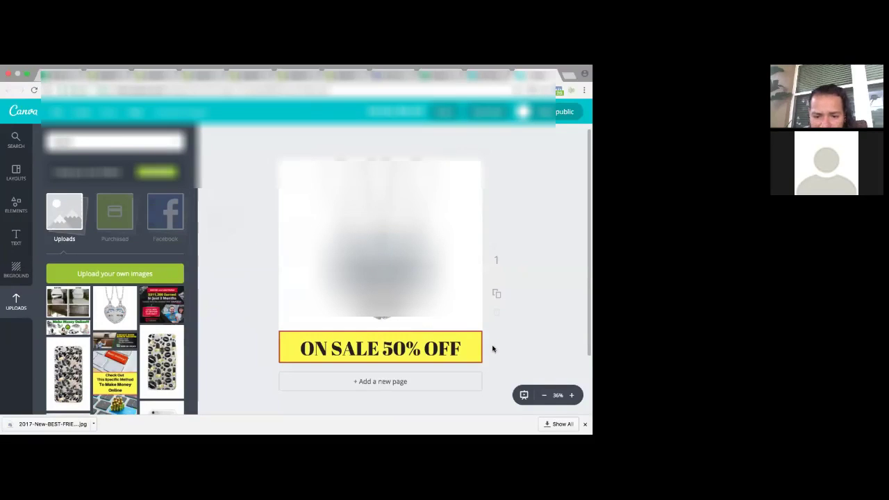
- Look at the filter options for the necklace image, then close them and deselect the image
click(380, 357)
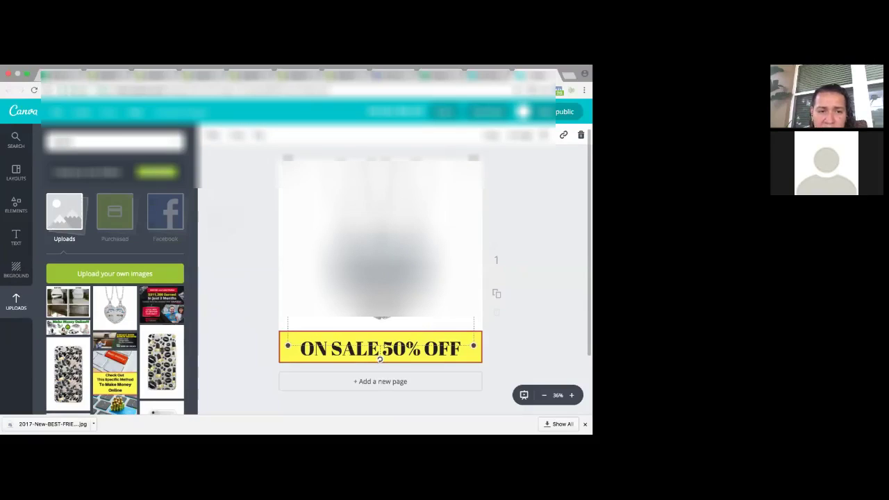
click(216, 136)
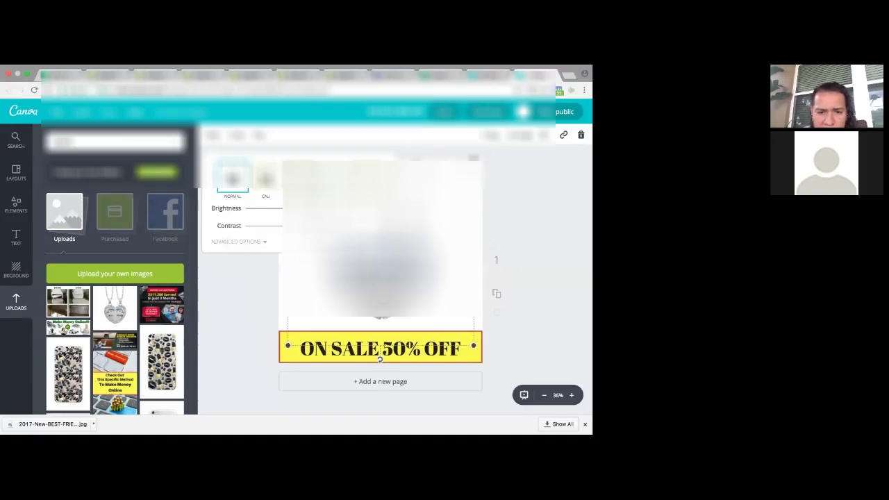
click(255, 296)
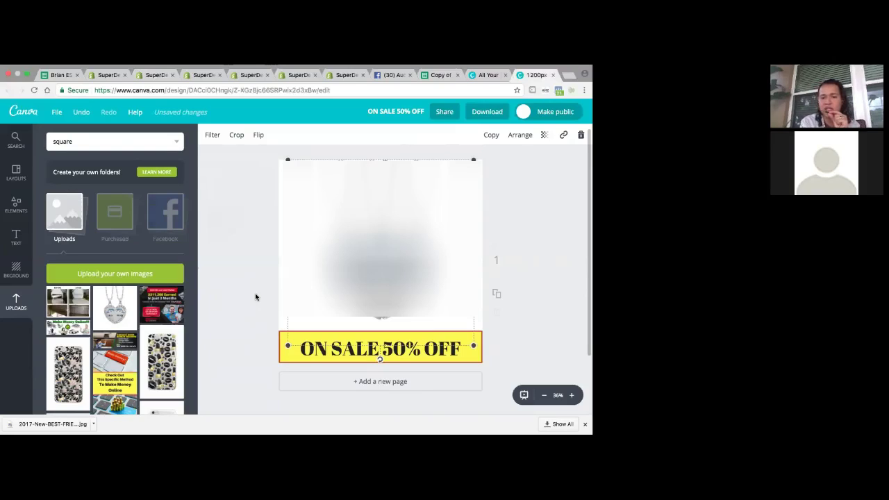
click(255, 297)
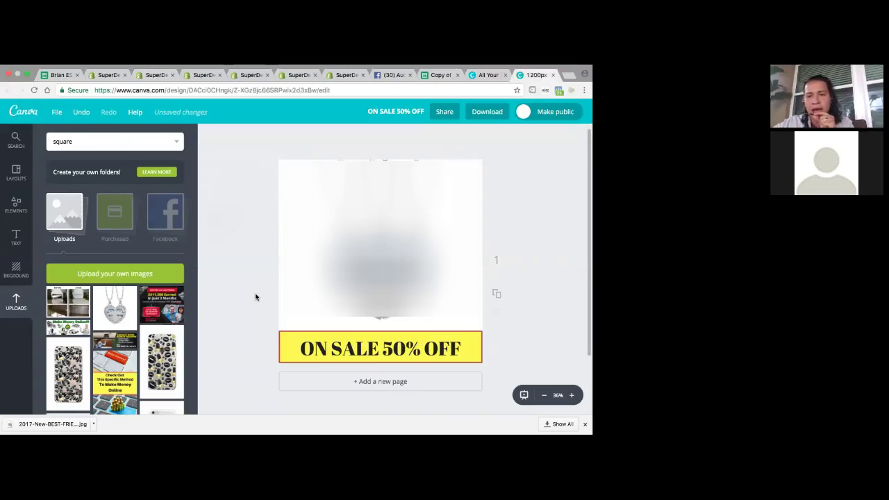
- Duplicate the necklace ad page so a second copy of the design sits below the first
click(380, 359)
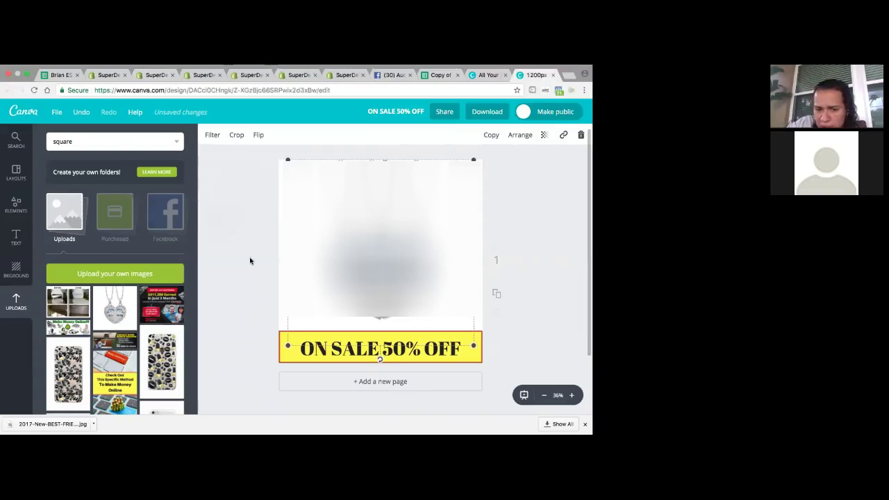
scroll(251, 261, down, 2)
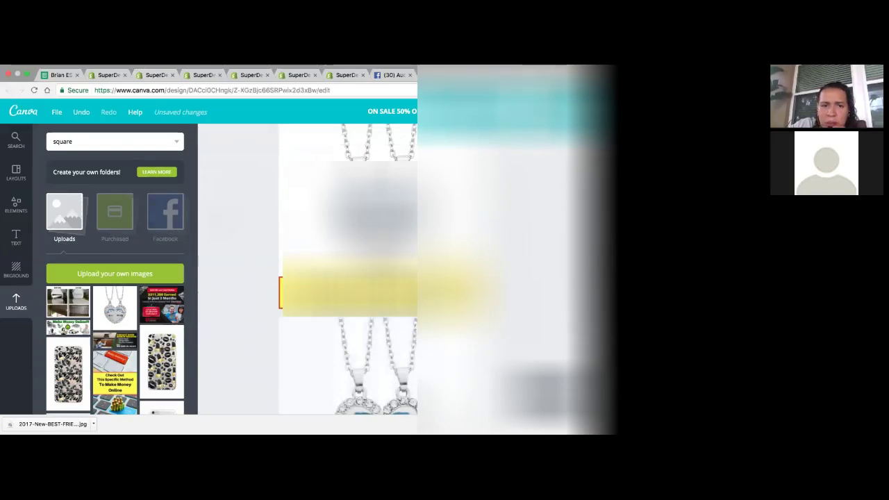
scroll(348, 271, down, 5)
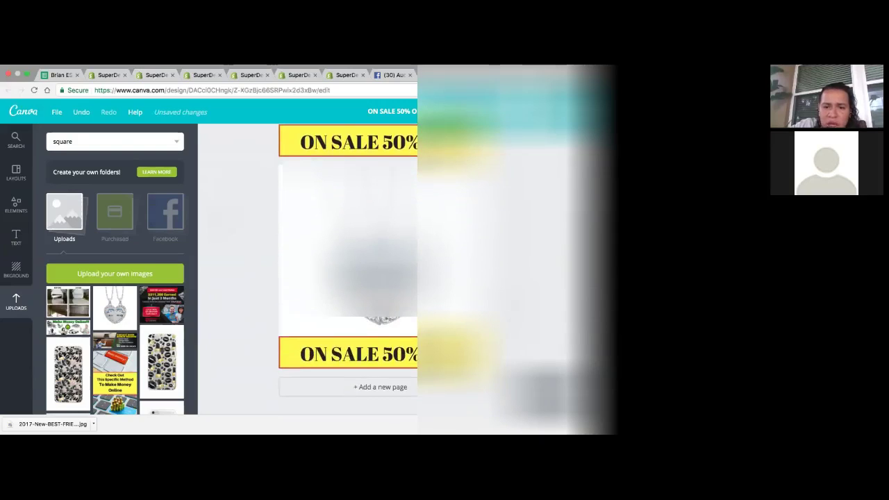
- Open Google in a new browser tab and search for DOLPHIN, showing the image results
key(super+t)
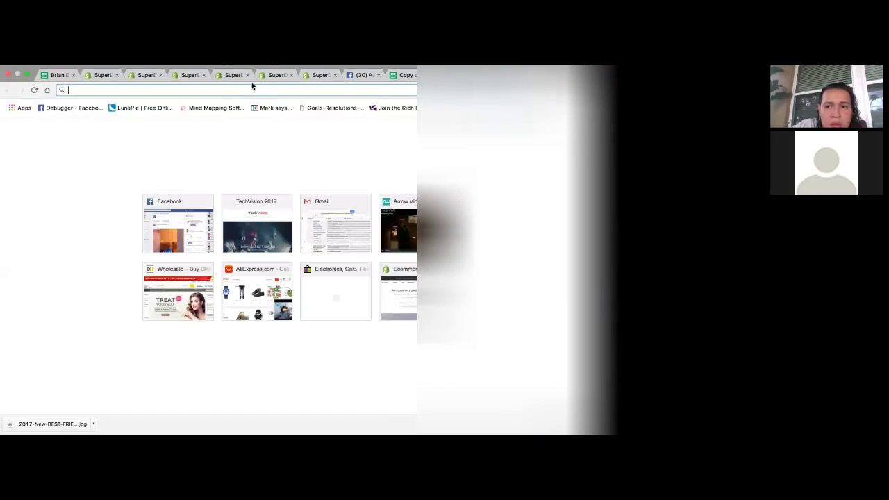
text(www.google.com)
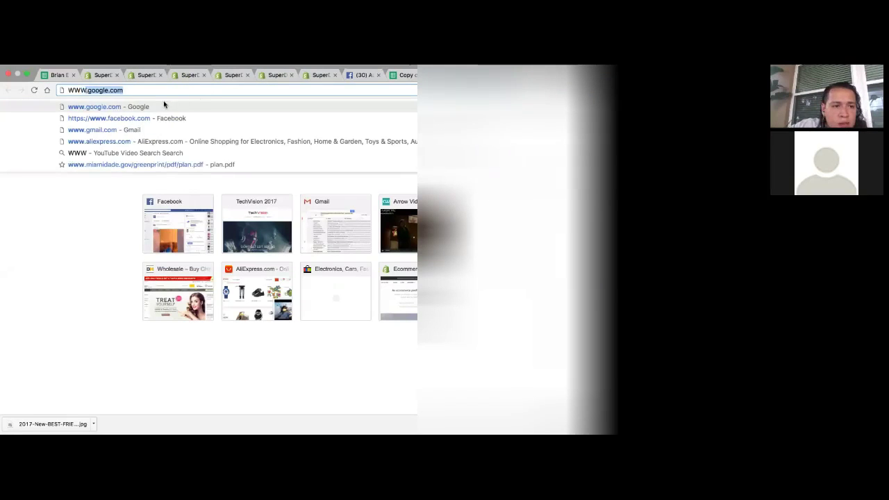
key(Return)
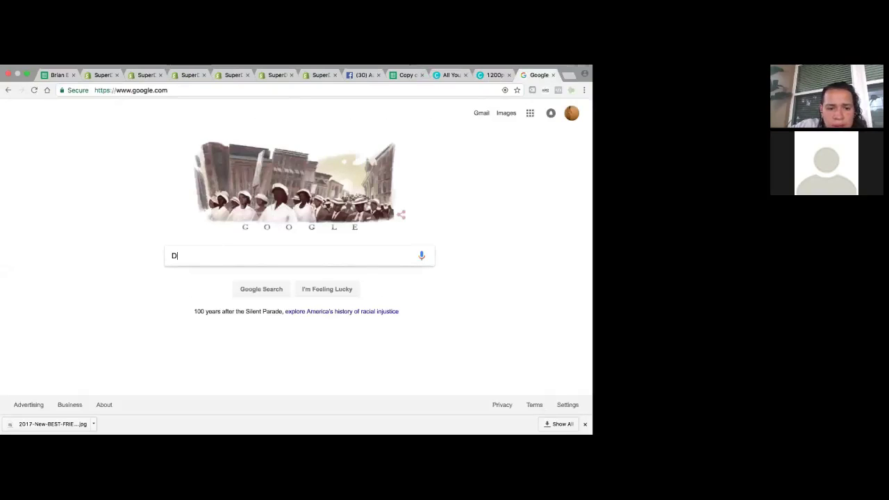
text(DOLPHIN)
key(Return)
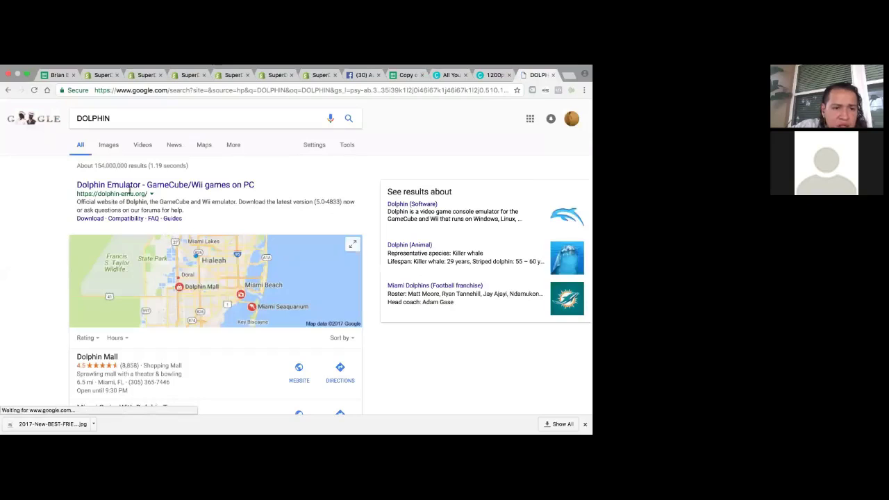
click(109, 147)
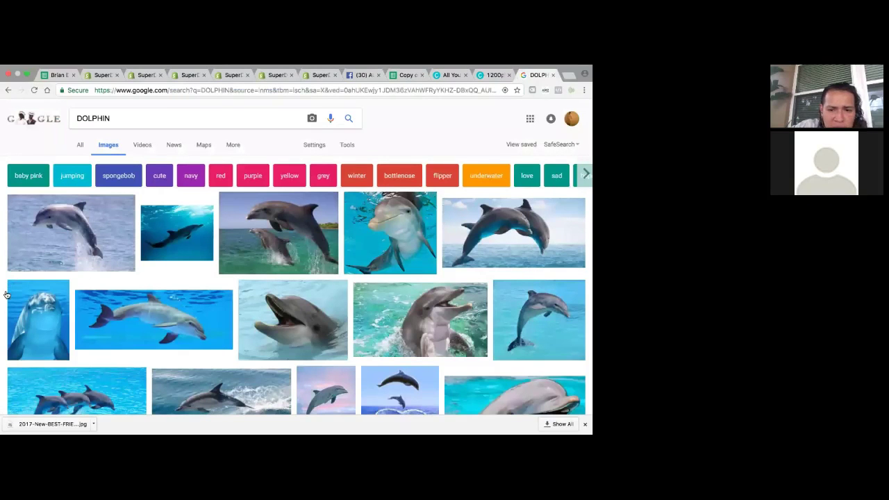
- Save the picture of three dolphins leaping over blue water to the Desktop as a JPEG image named DOLPHIN
scroll(29, 331, down, 2)
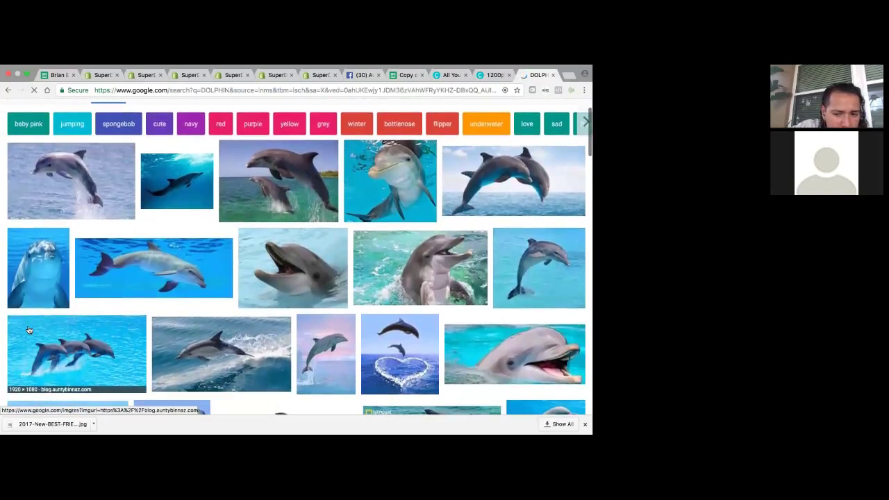
scroll(28, 330, down, 1)
scroll(29, 330, down, 3)
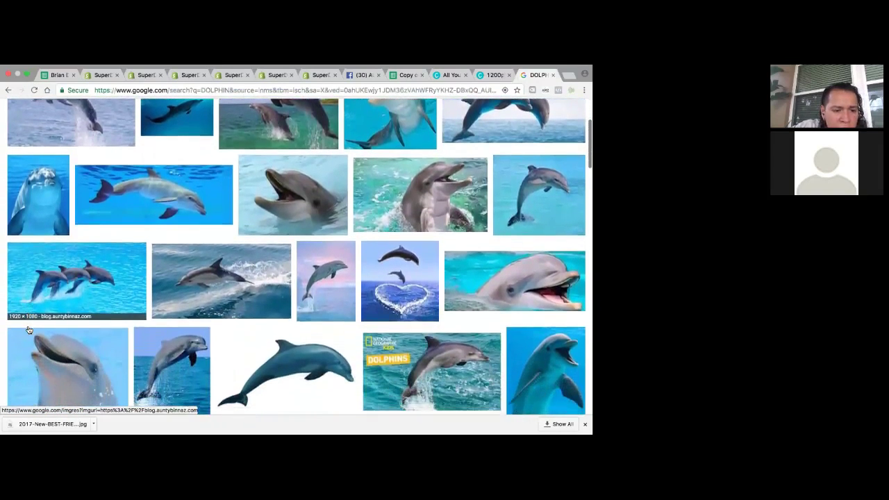
scroll(29, 330, down, 1)
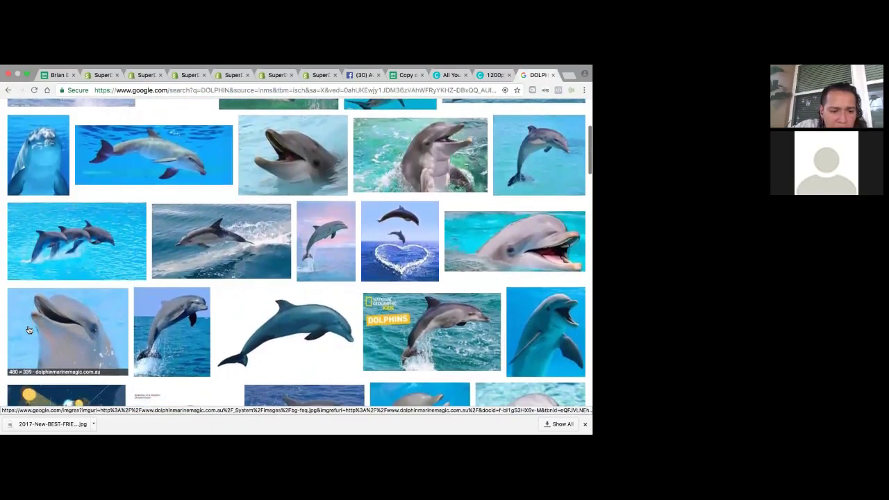
right_click(61, 235)
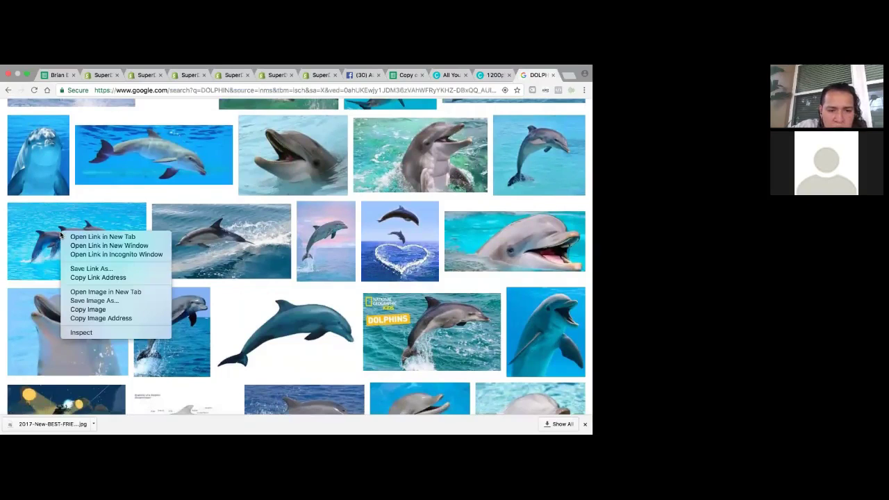
click(100, 302)
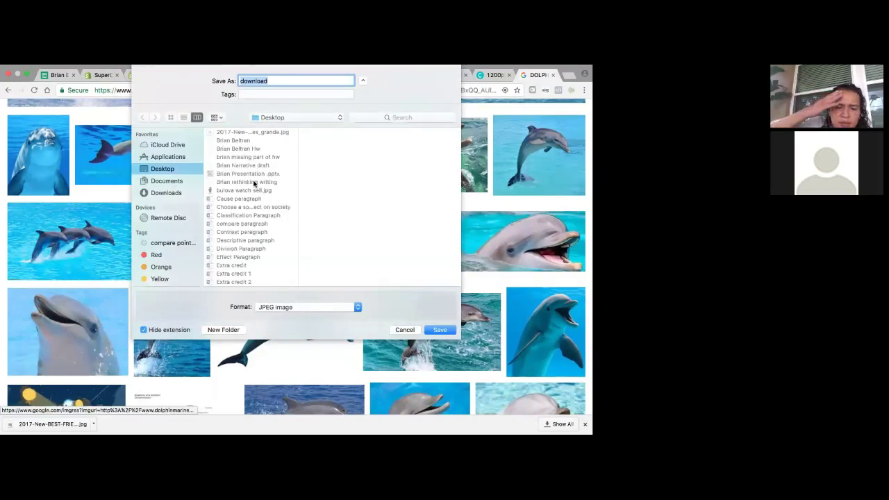
key(BackSpace)
text(DOLPHIN)
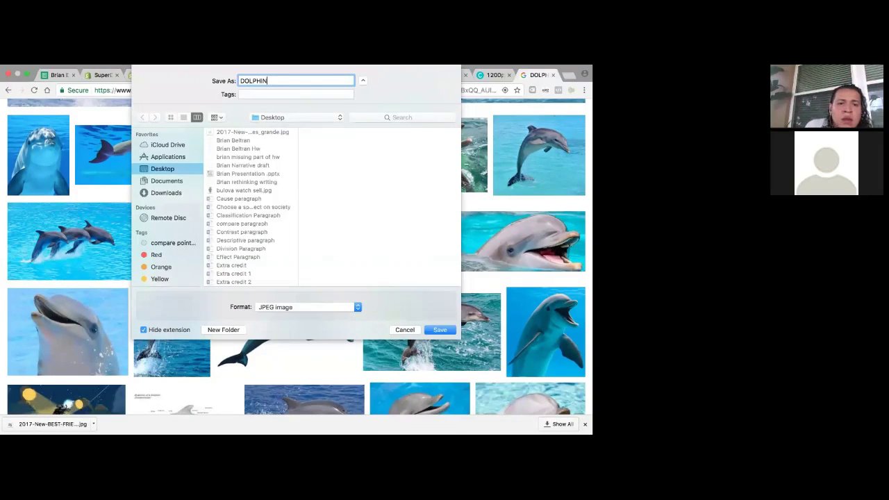
click(440, 330)
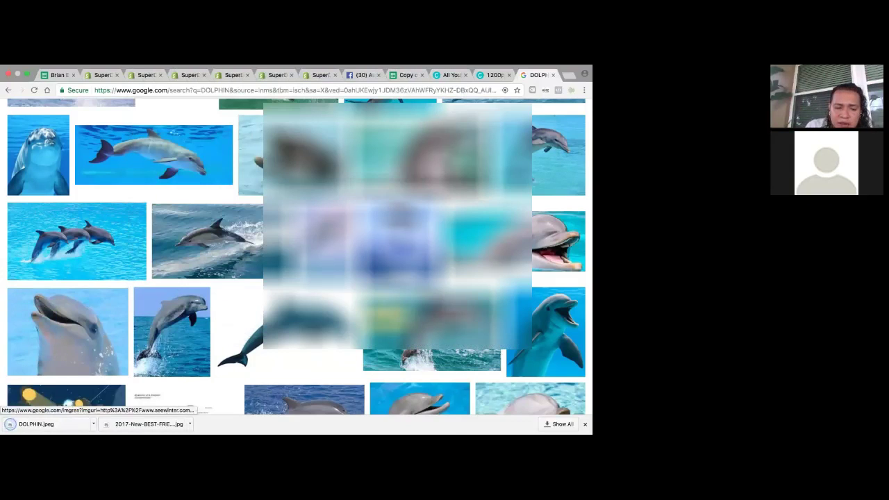
- Switch back to the Canva ad design and upload the DOLPHIN image from the Desktop
click(486, 75)
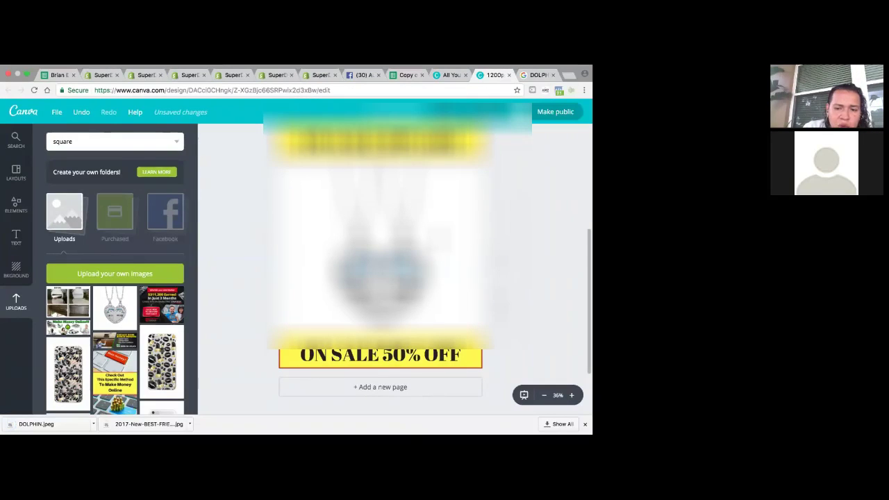
scroll(198, 280, down, 3)
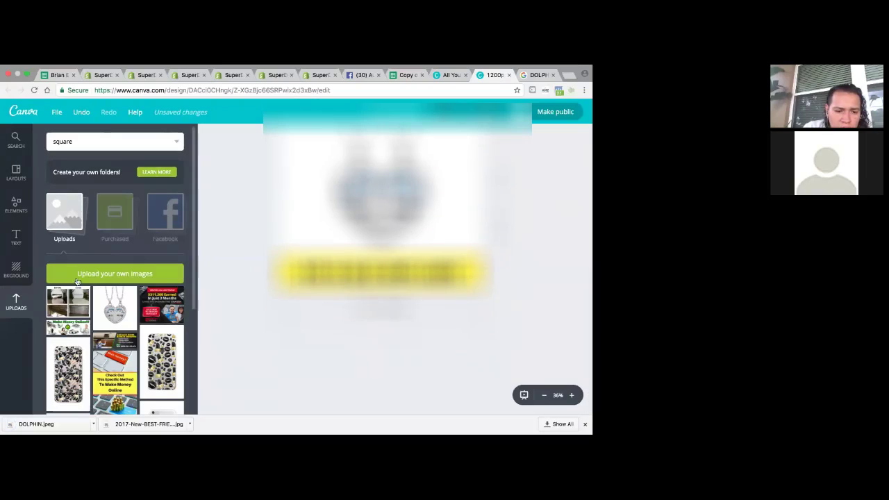
click(111, 274)
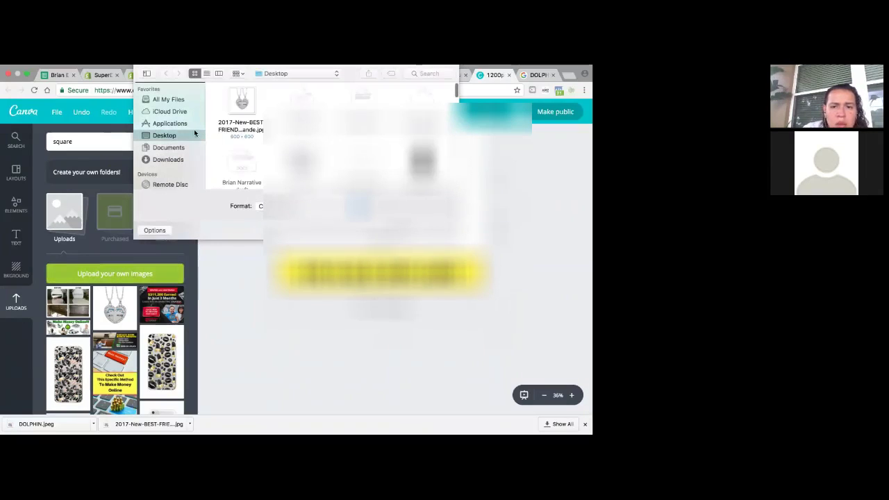
scroll(258, 146, down, 1)
scroll(259, 146, down, 3)
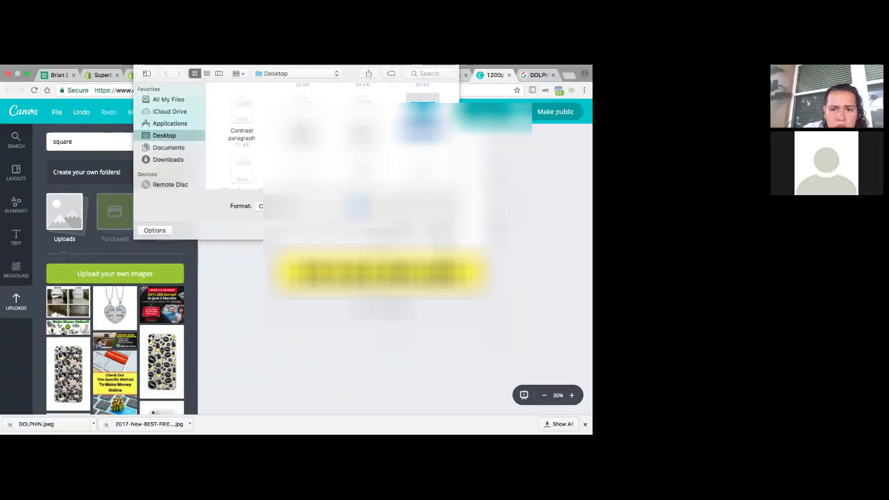
key(Return)
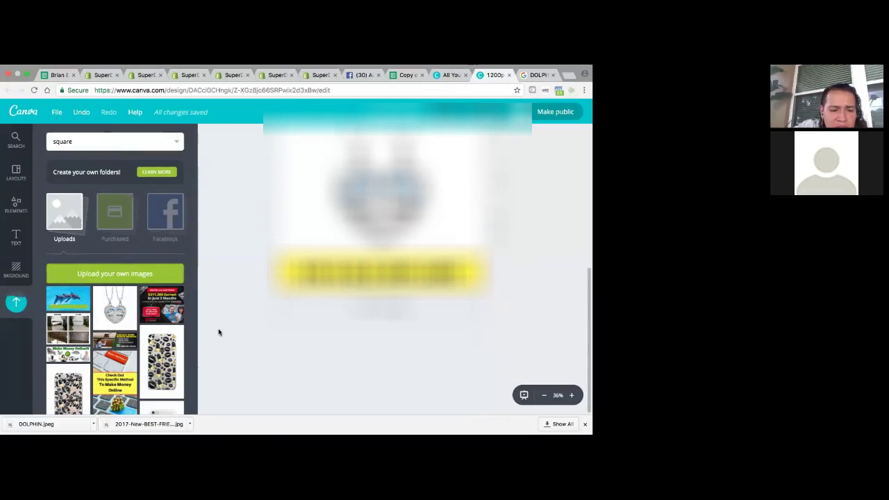
- Place a rounded square picture frame with a white border over the necklace on the second page
click(16, 205)
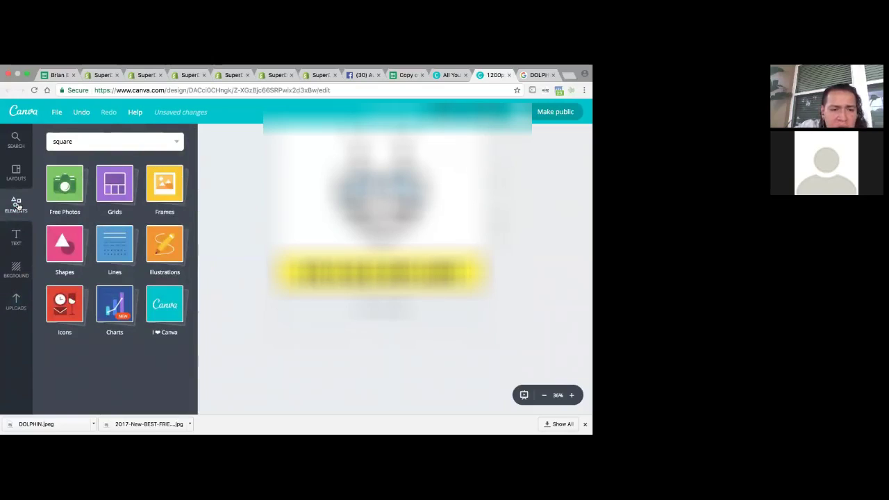
click(158, 197)
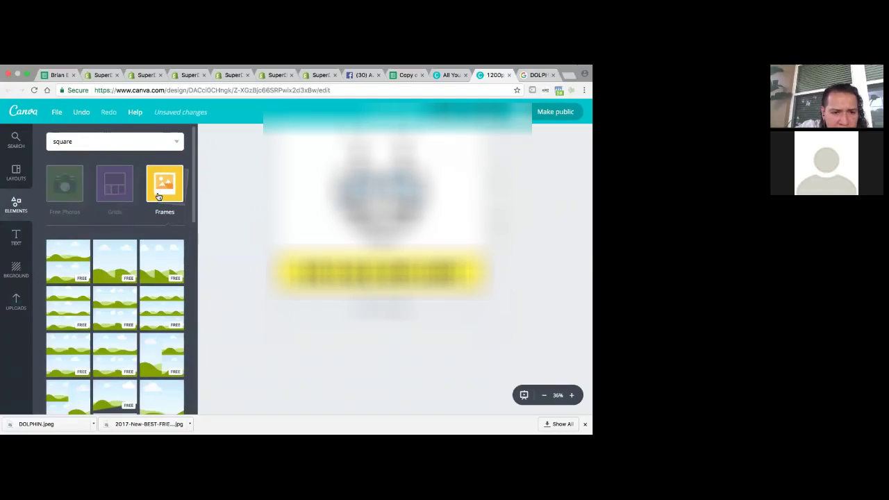
scroll(159, 197, down, 3)
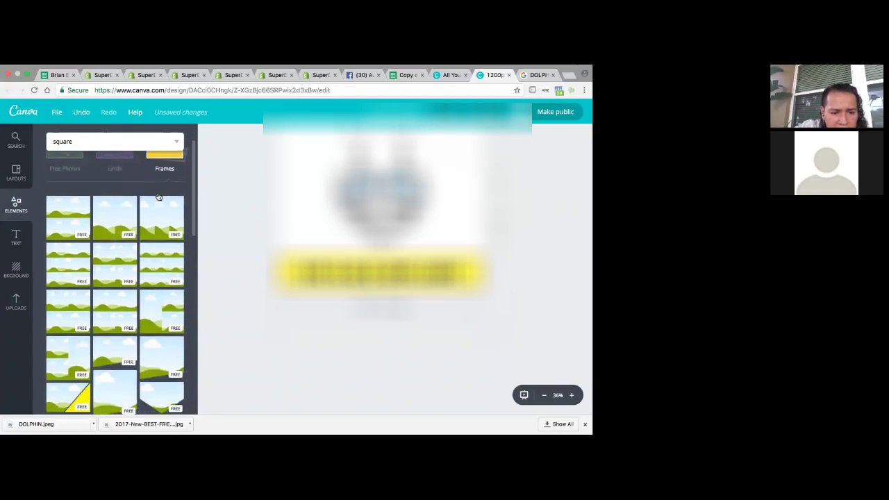
scroll(159, 197, down, 3)
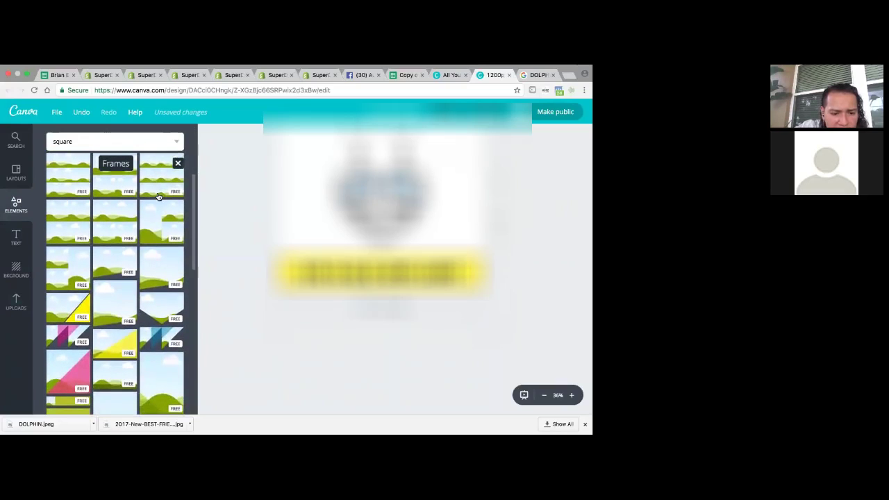
scroll(159, 198, down, 2)
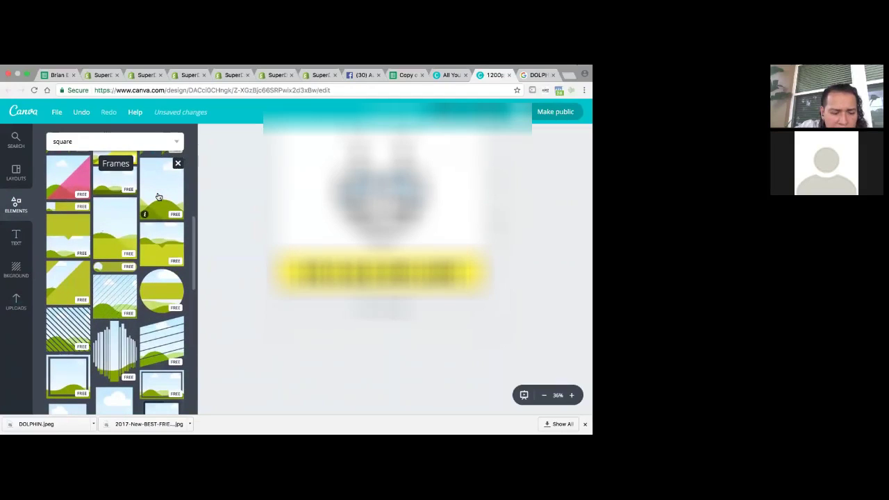
scroll(159, 197, down, 1)
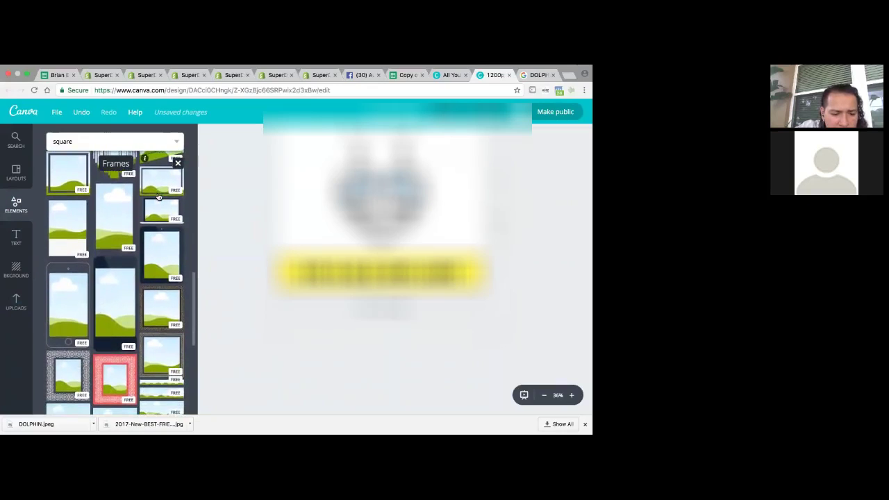
scroll(159, 198, down, 1)
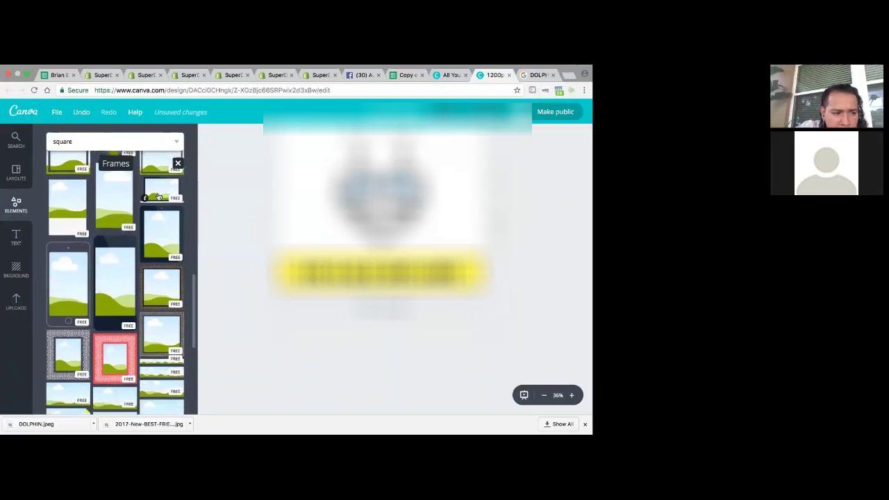
scroll(158, 197, down, 5)
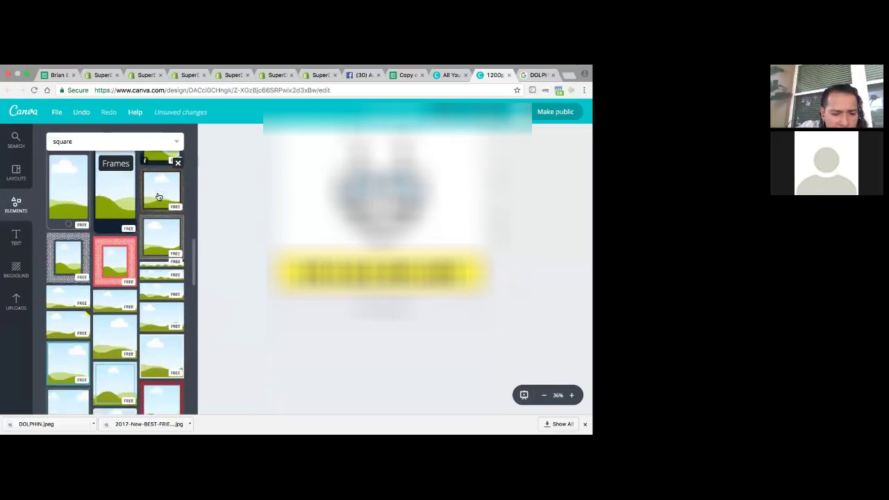
scroll(159, 198, down, 5)
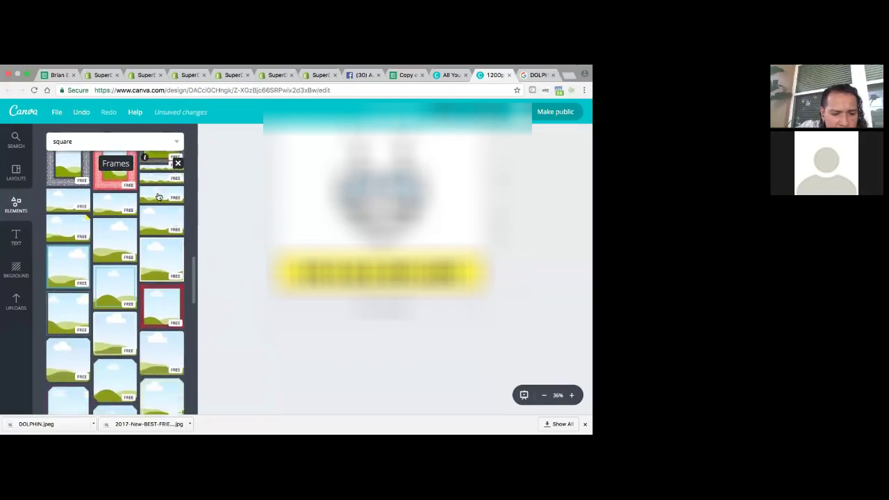
scroll(159, 198, down, 5)
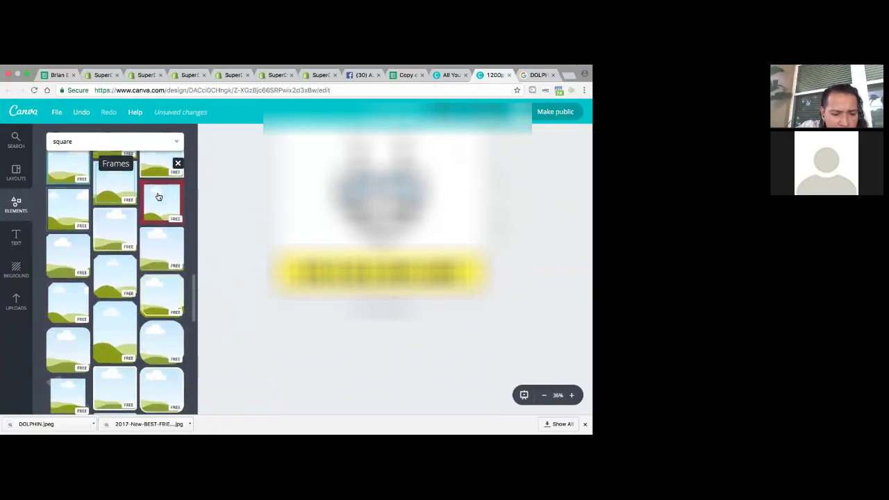
scroll(158, 197, down, 1)
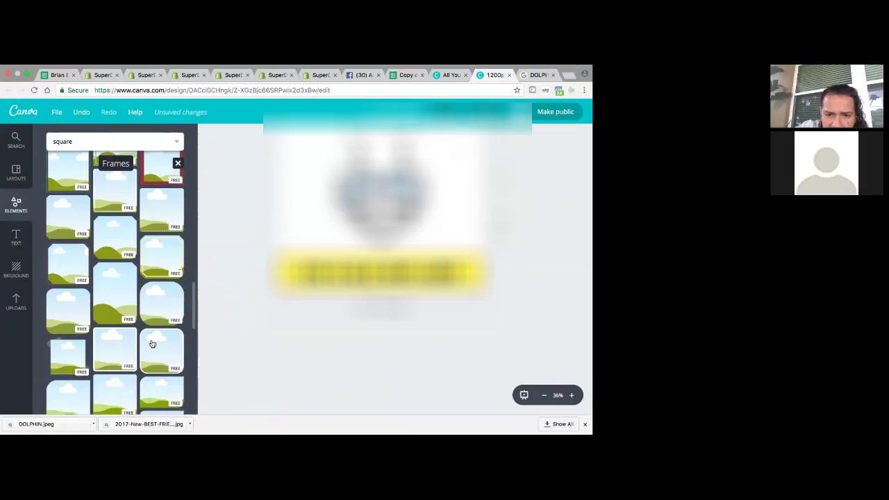
drag(155, 338, 363, 163)
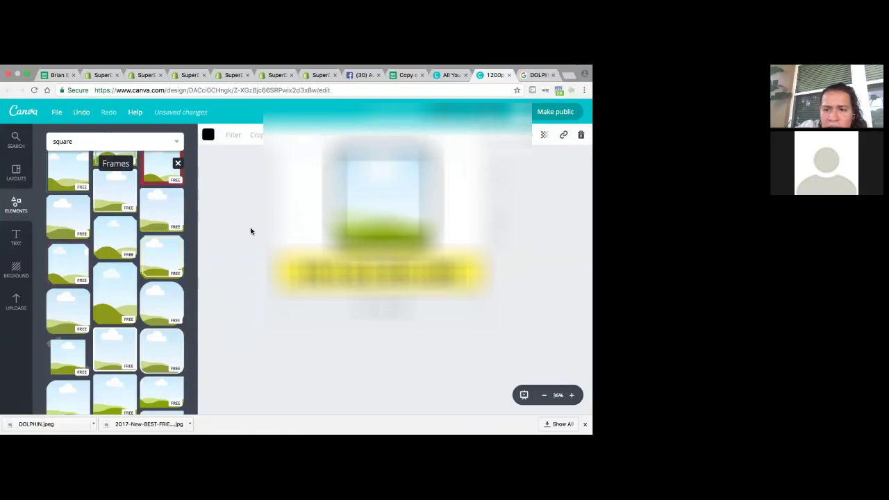
- Add the uploaded dolphin picture to the second page, over the necklace
scroll(251, 231, up, 2)
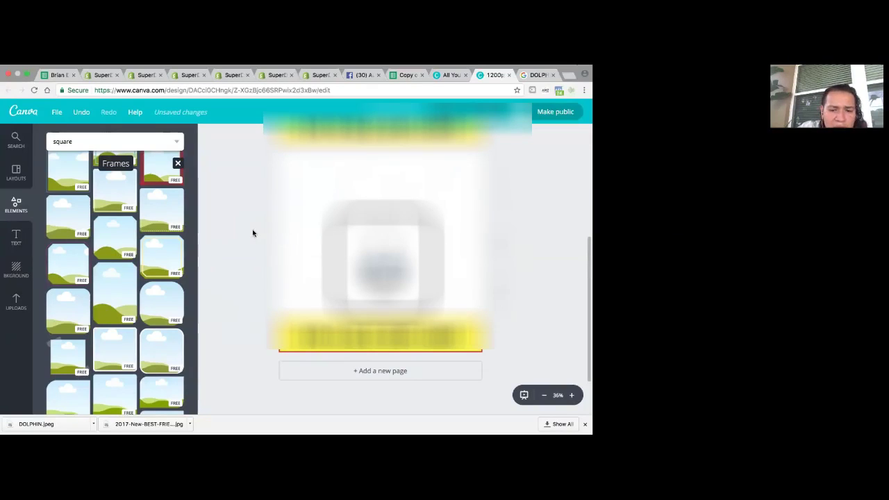
click(17, 301)
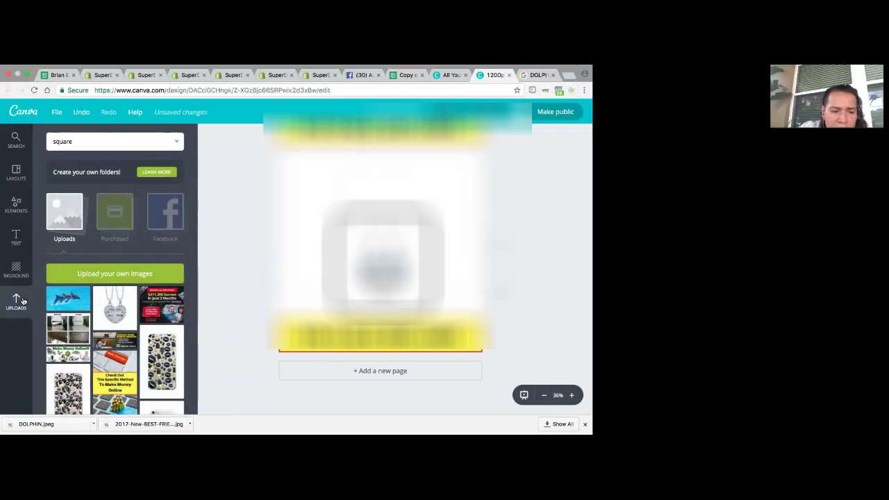
click(71, 297)
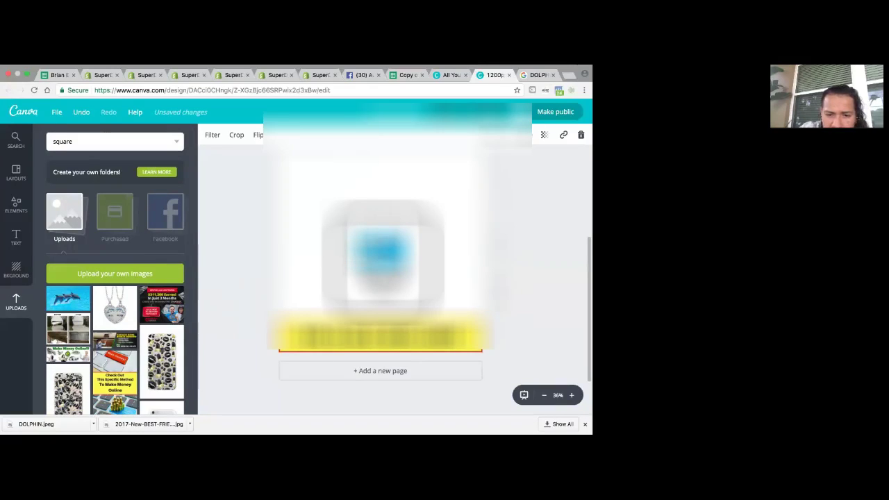
- Enlarge the dolphin picture to cover the second page's background and enlarge the framed necklace over it
drag(381, 250, 343, 230)
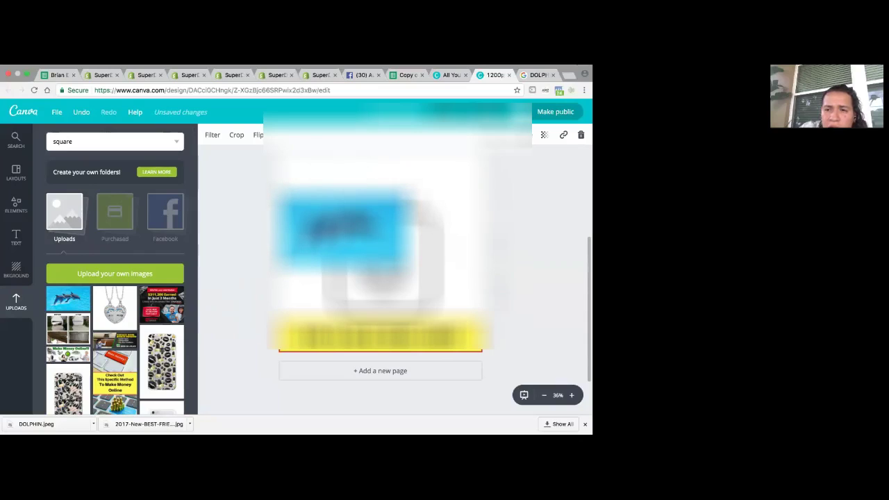
drag(410, 196, 491, 147)
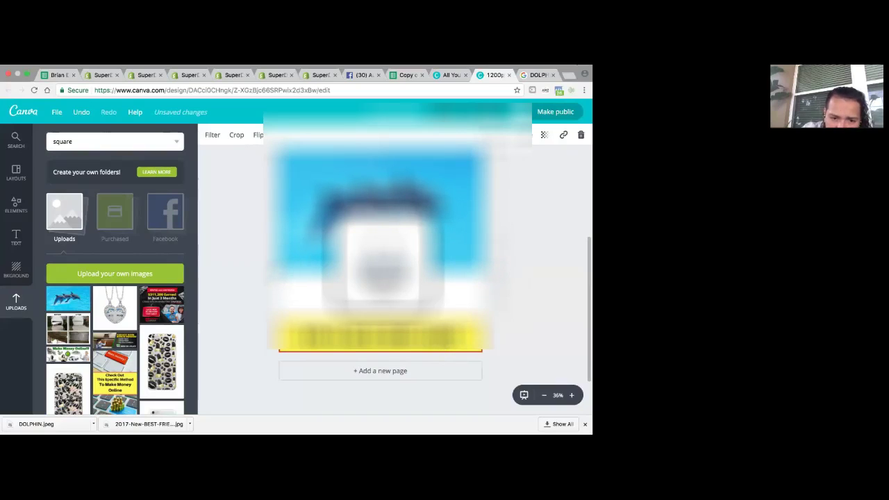
drag(298, 399, 240, 409)
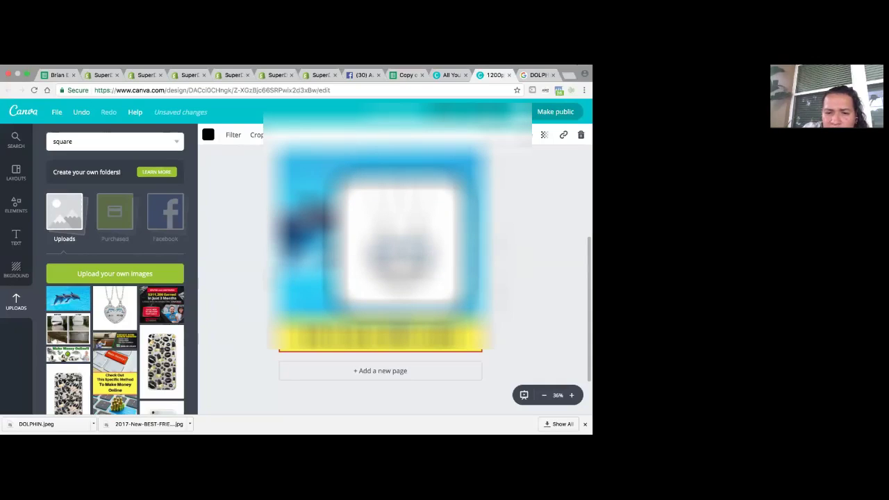
- Reposition and rescale the dolphin picture so the dolphins surround the necklace frame and the water fills down to the sale banner
scroll(400, 363, up, 2)
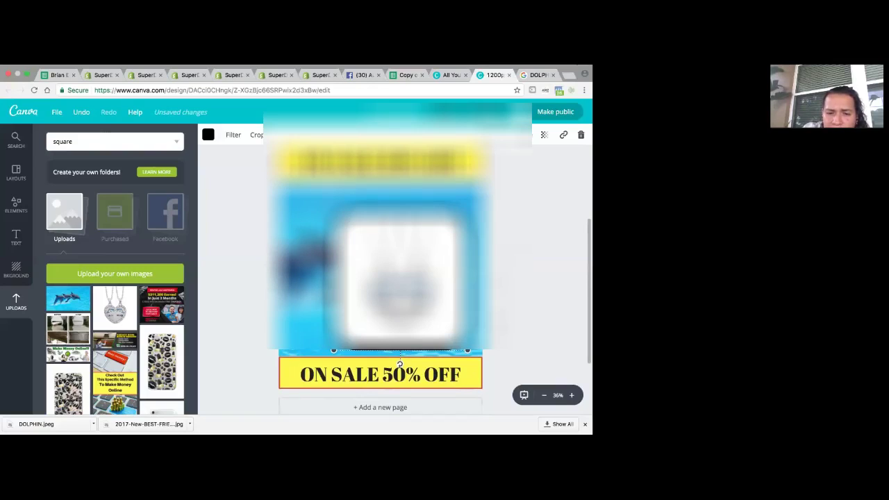
drag(400, 364, 400, 362)
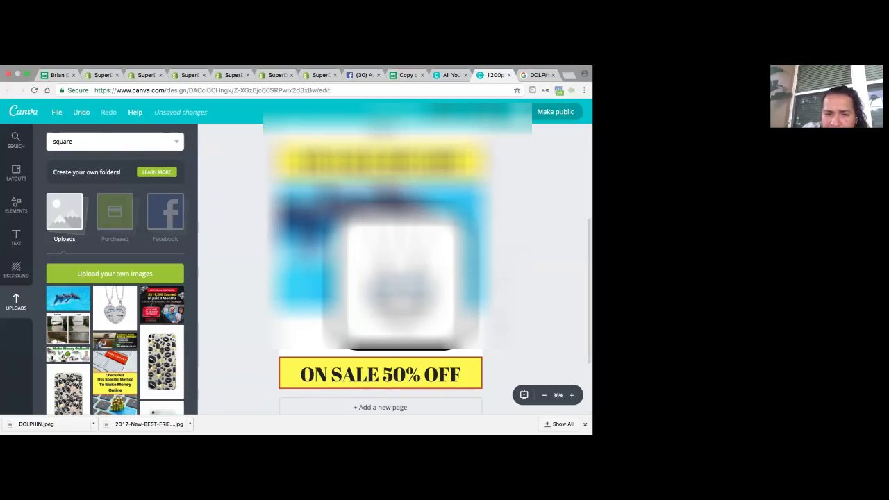
click(207, 309)
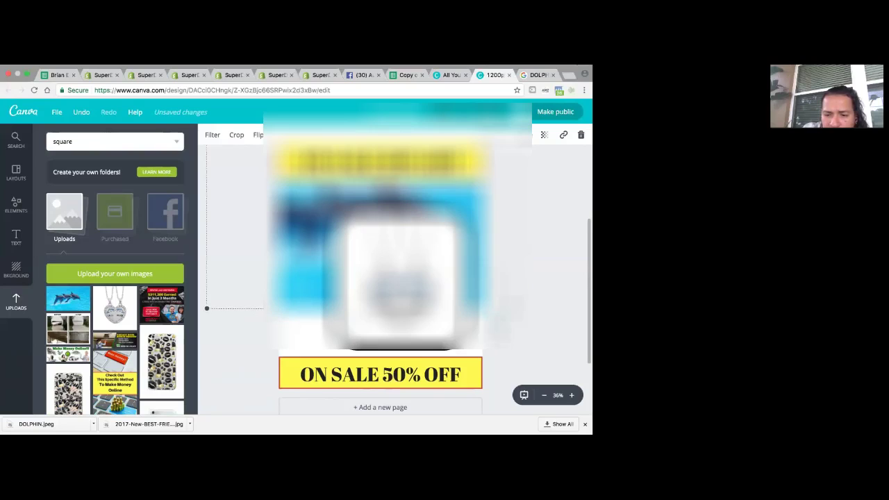
drag(532, 308, 549, 424)
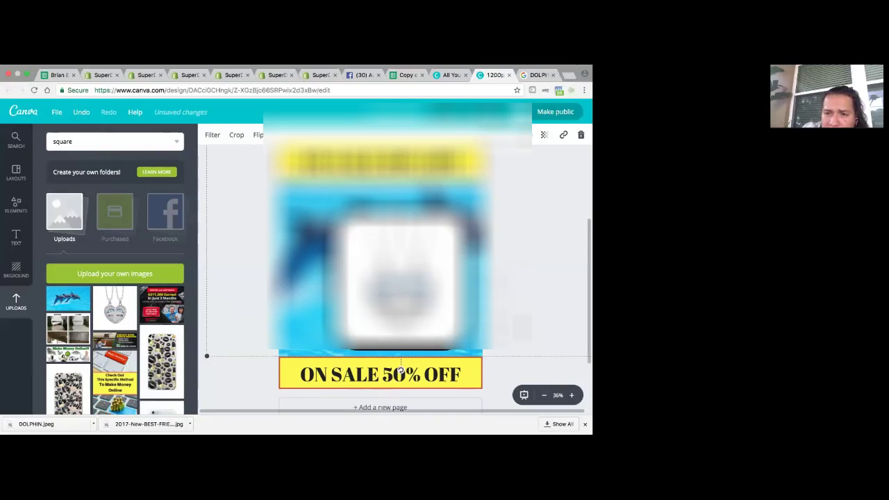
- Set the transparency of the dolphin background picture to 50
click(547, 137)
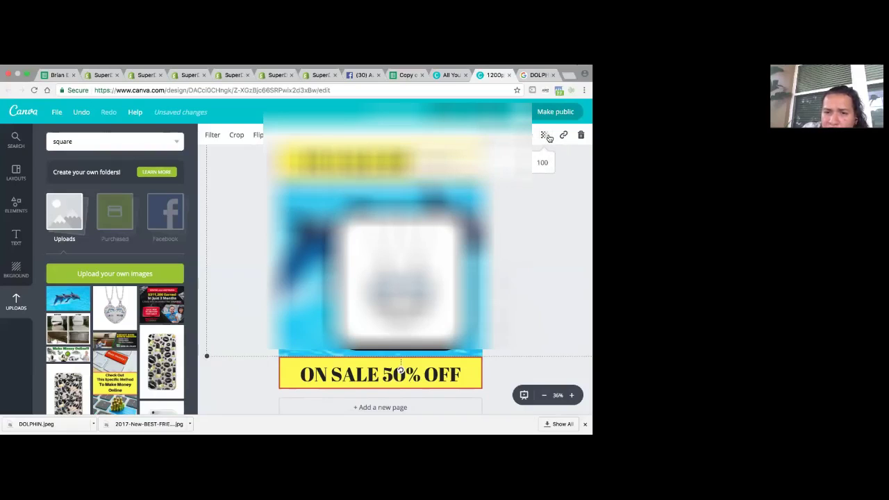
drag(531, 163, 491, 163)
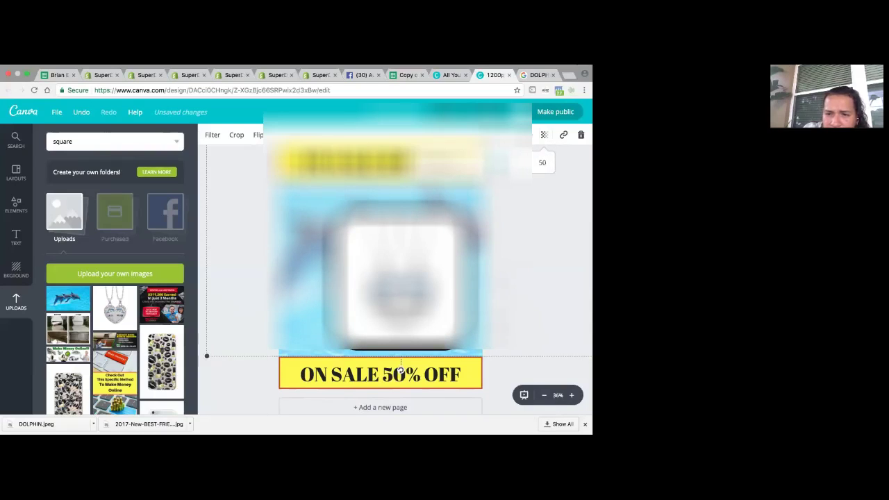
key(Escape)
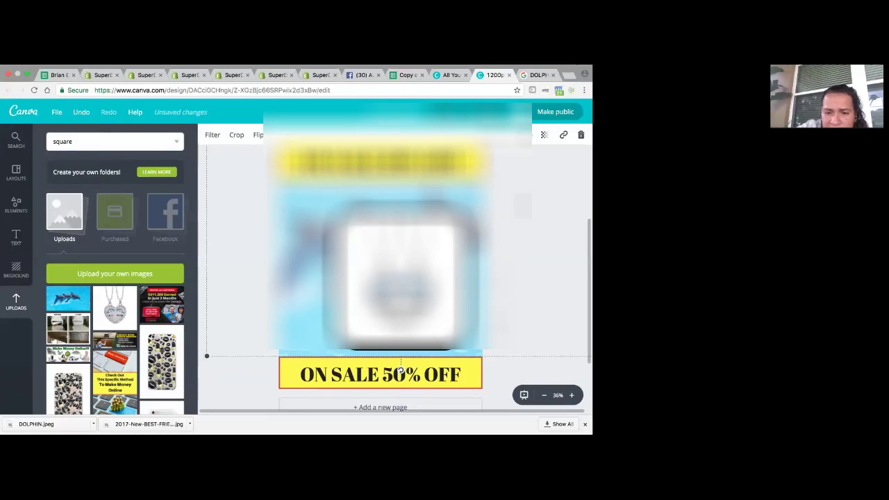
- Change the border colour of the rounded necklace frame to a custom bright red
click(401, 352)
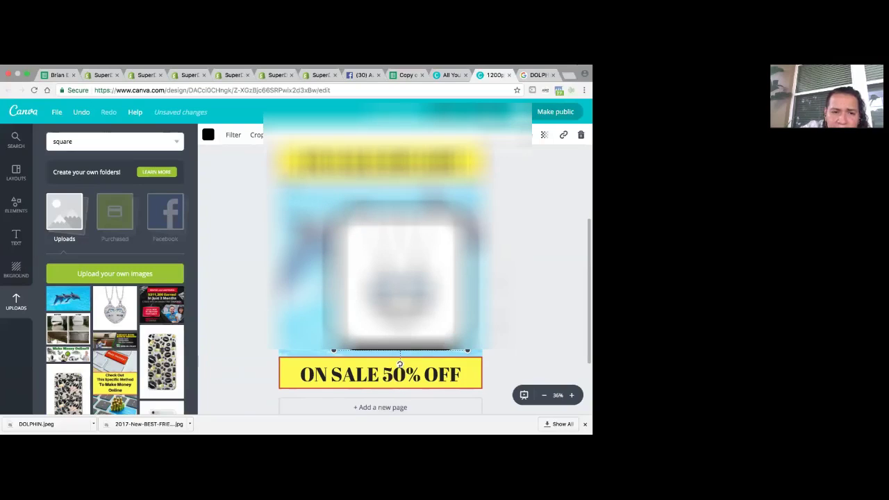
click(210, 135)
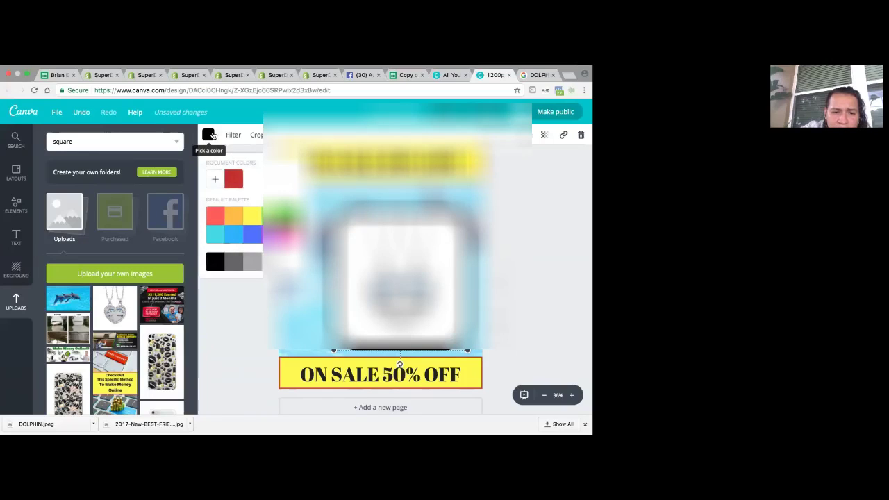
click(235, 180)
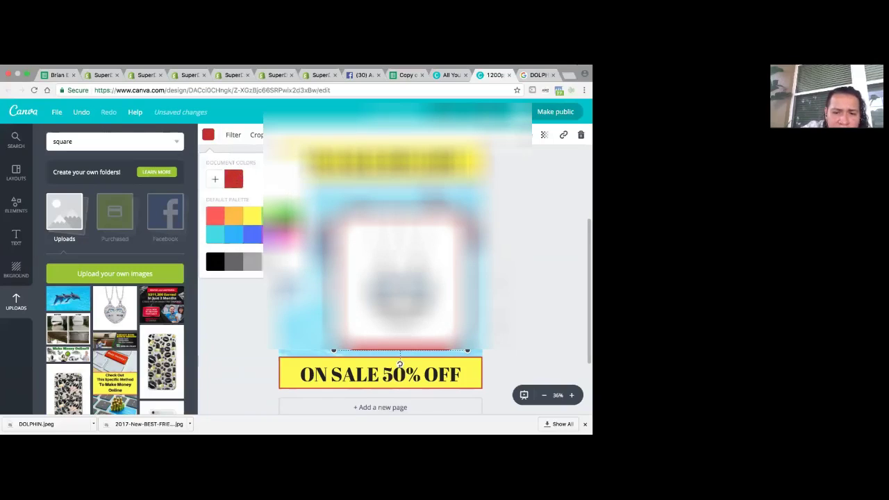
click(215, 184)
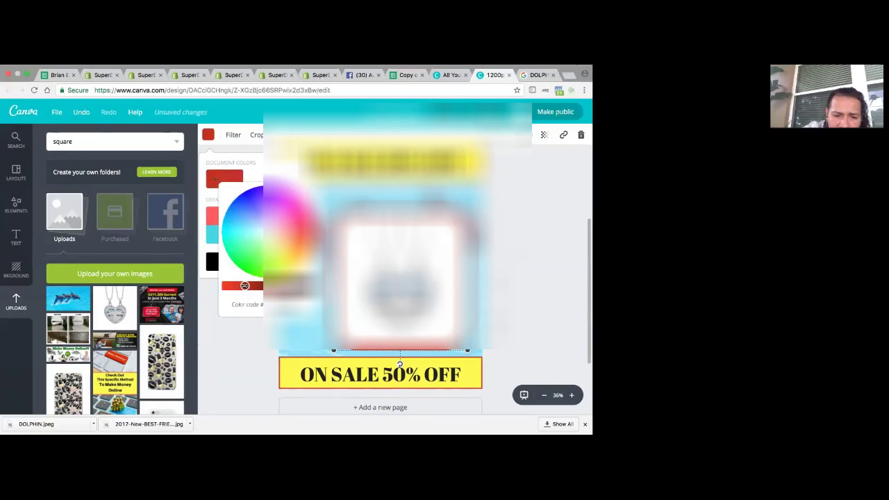
drag(245, 286, 229, 286)
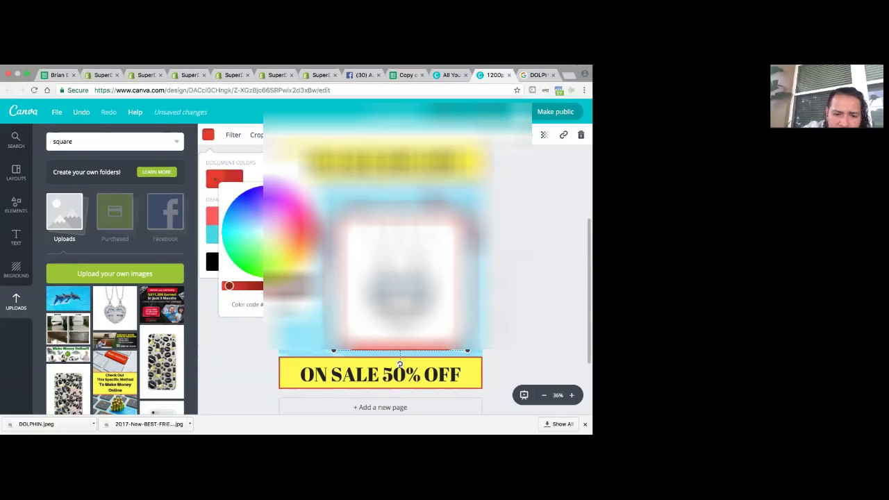
click(208, 281)
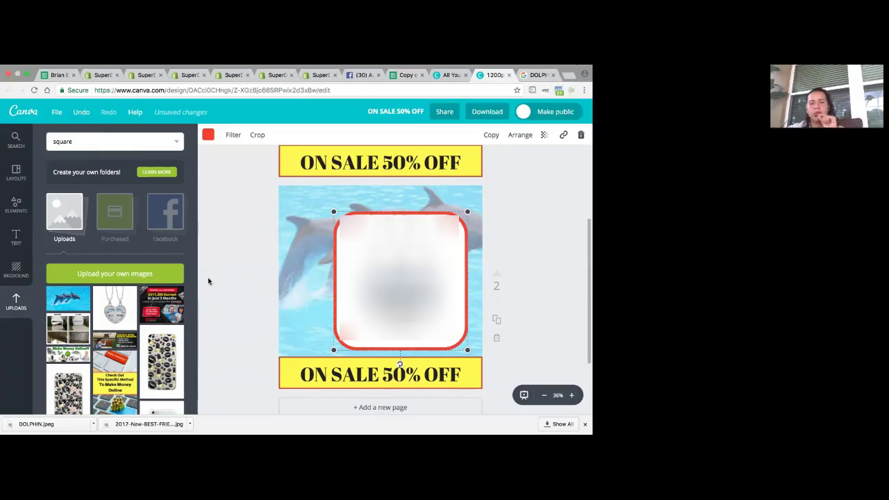
- Download only page 1 of the ad design as a PNG image
scroll(207, 281, down, 2)
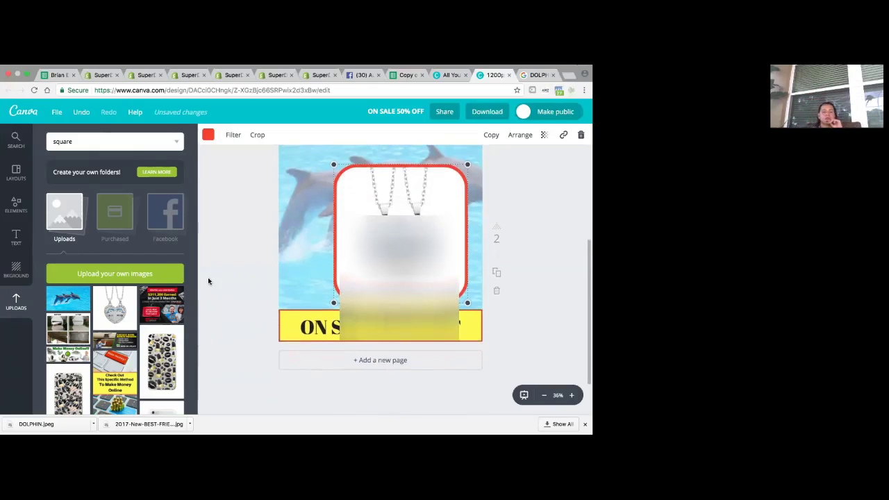
click(480, 110)
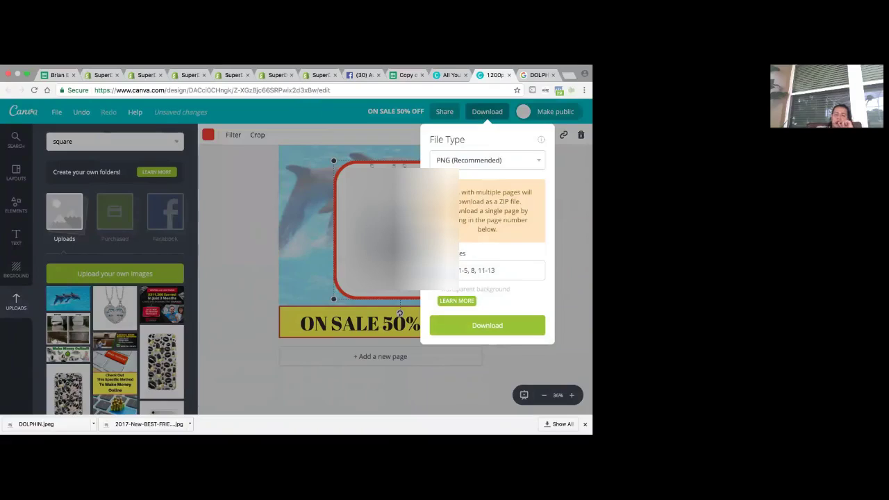
click(500, 270)
text(1)
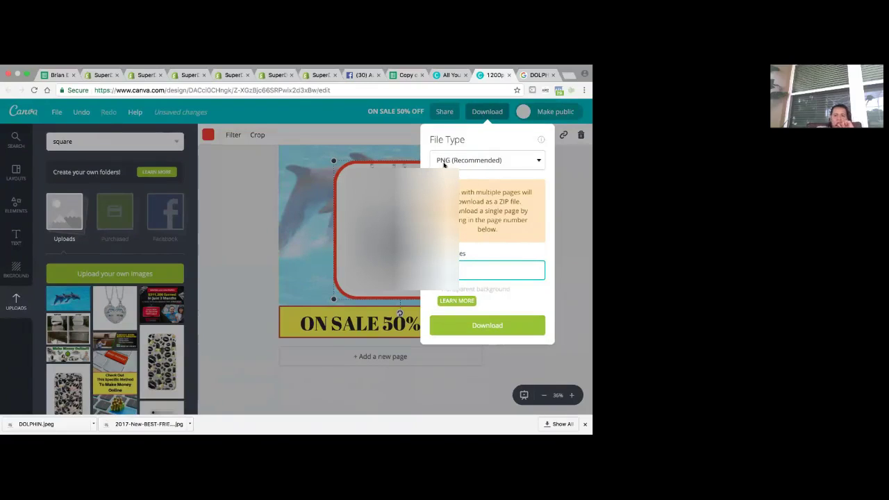
click(470, 325)
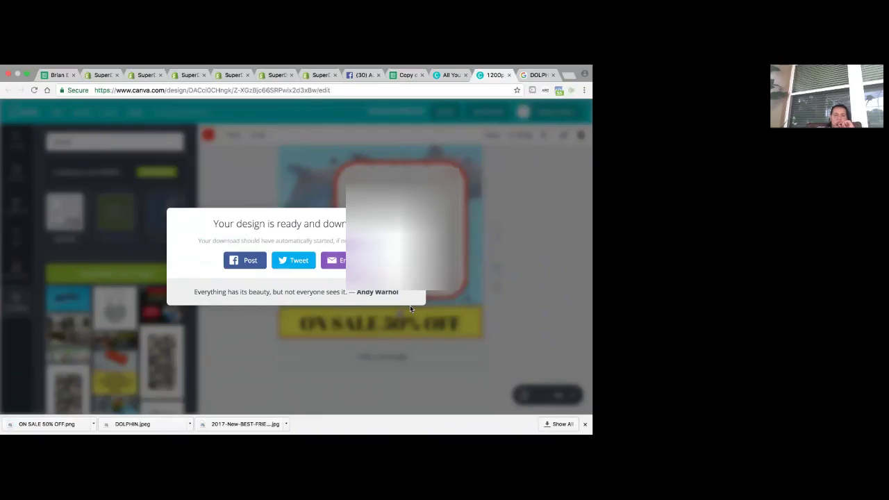
- Switch to Facebook Audience Insights and go to the Page Posts tool, leaving the unsaved audience and dismissing the settings tip
click(363, 75)
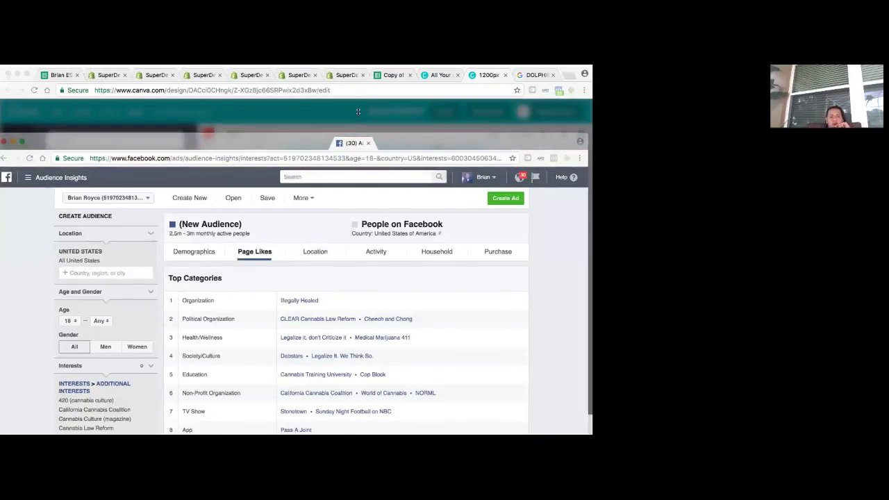
drag(373, 75, 373, 77)
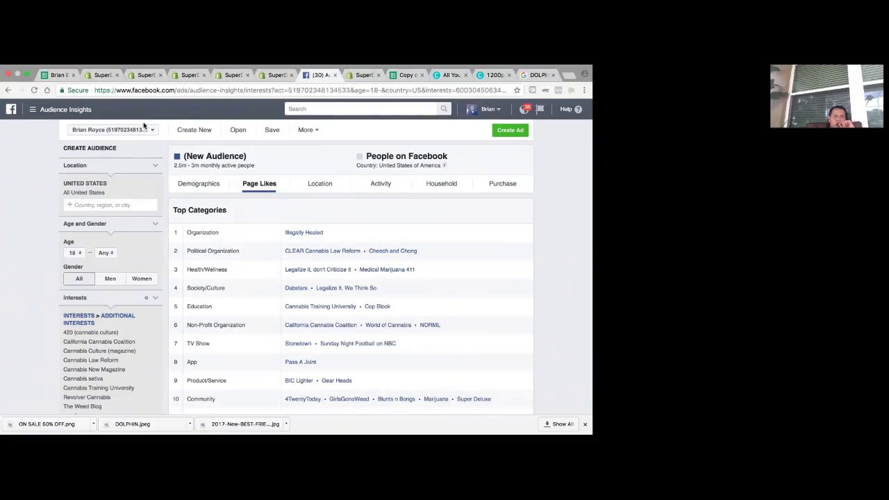
click(57, 113)
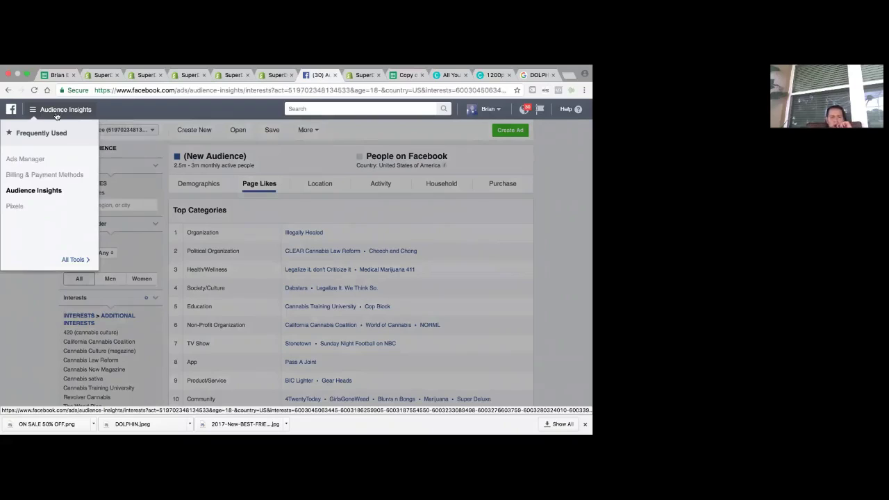
click(78, 259)
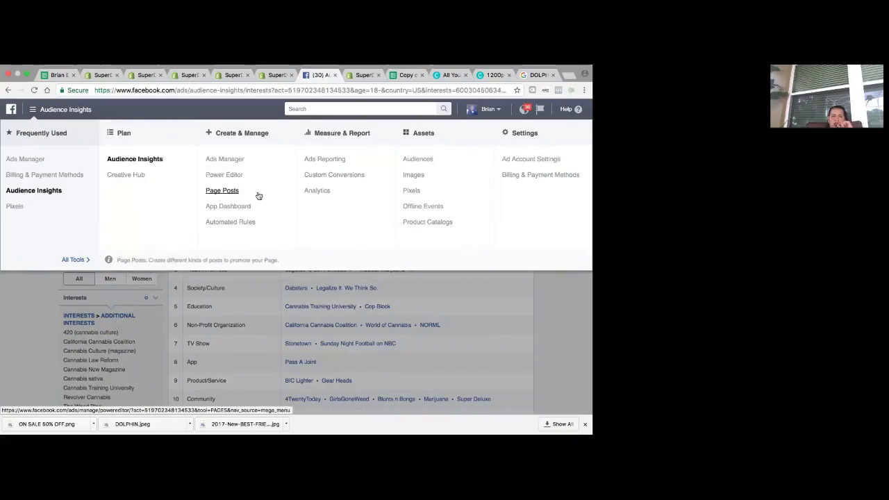
click(235, 194)
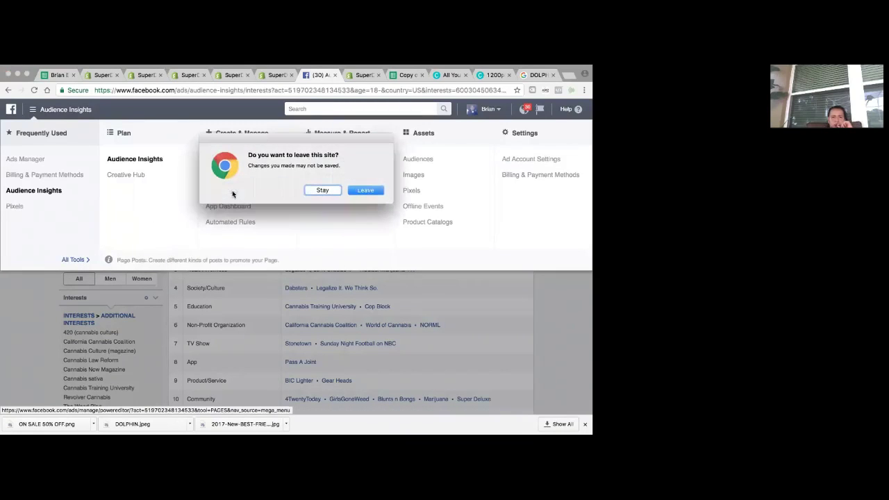
click(367, 190)
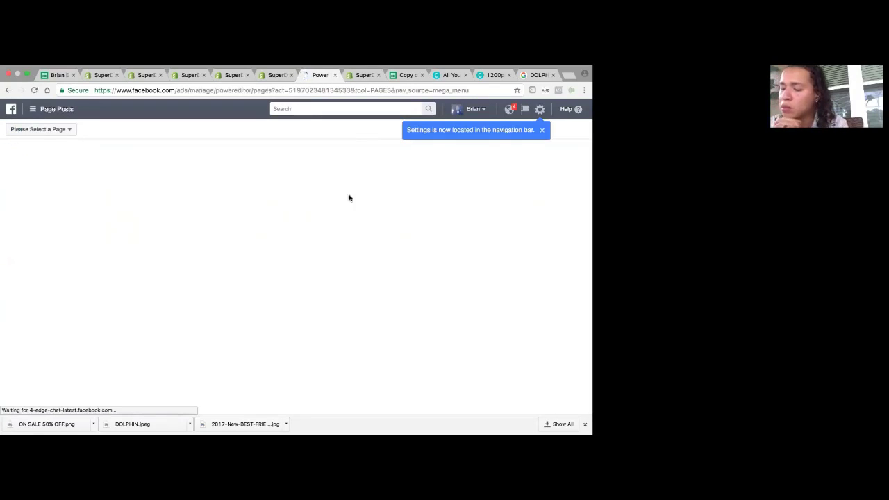
click(543, 131)
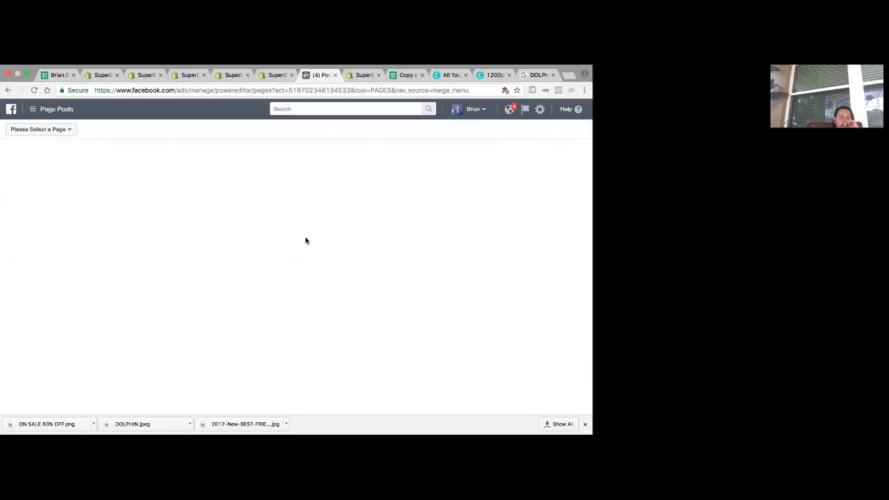
click(58, 110)
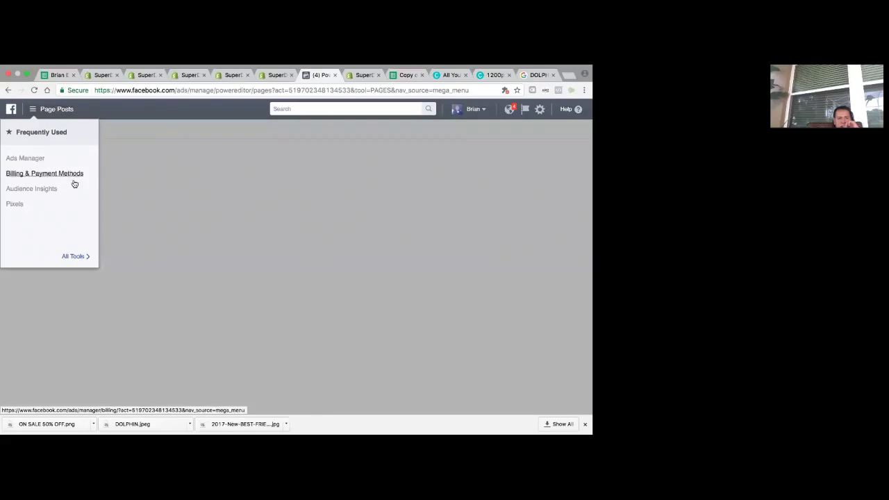
mouse_move(79, 256)
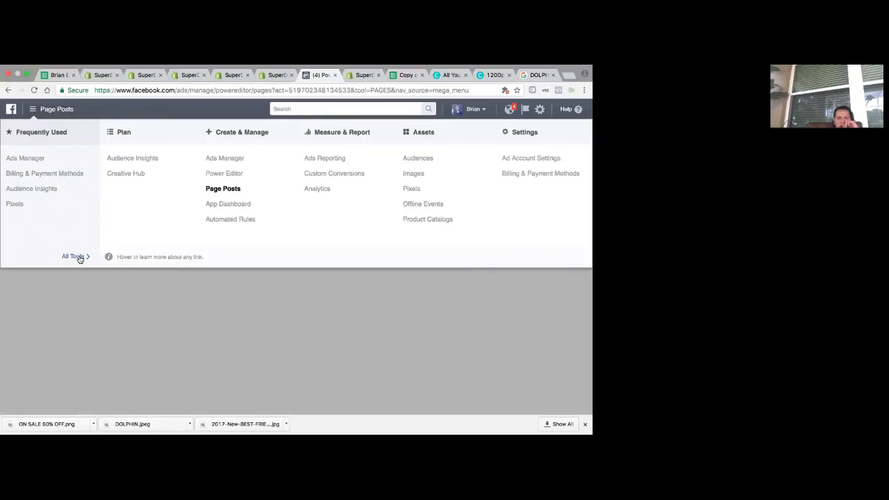
drag(91, 240, 114, 229)
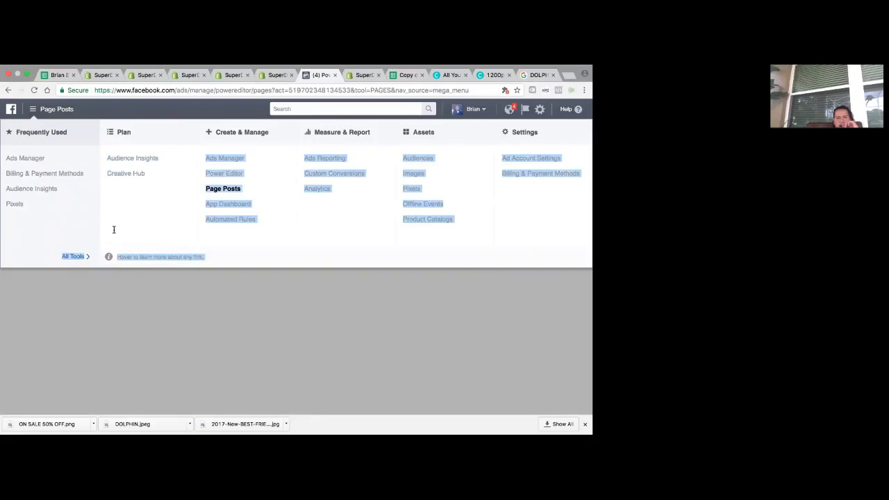
click(133, 223)
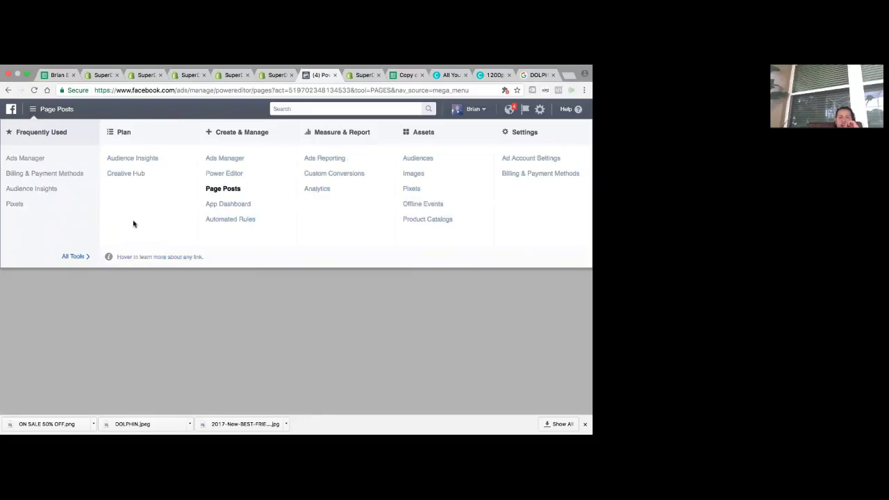
click(568, 75)
text(WWW)
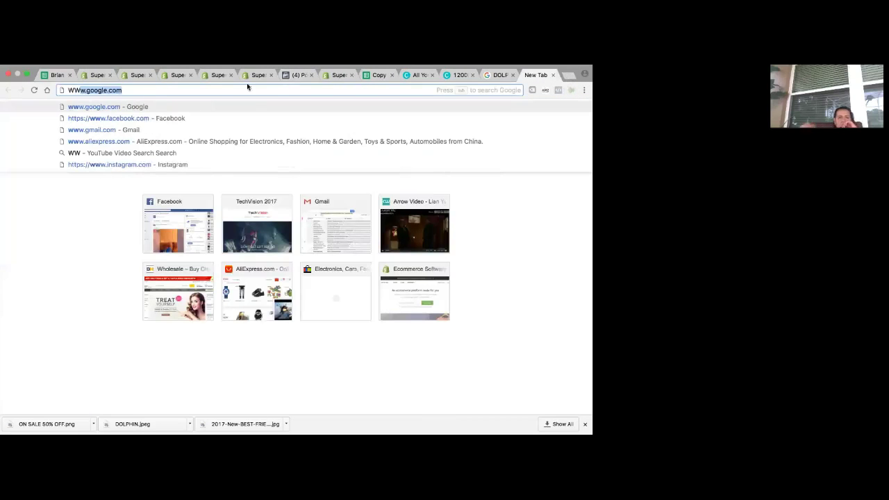
text(.f)
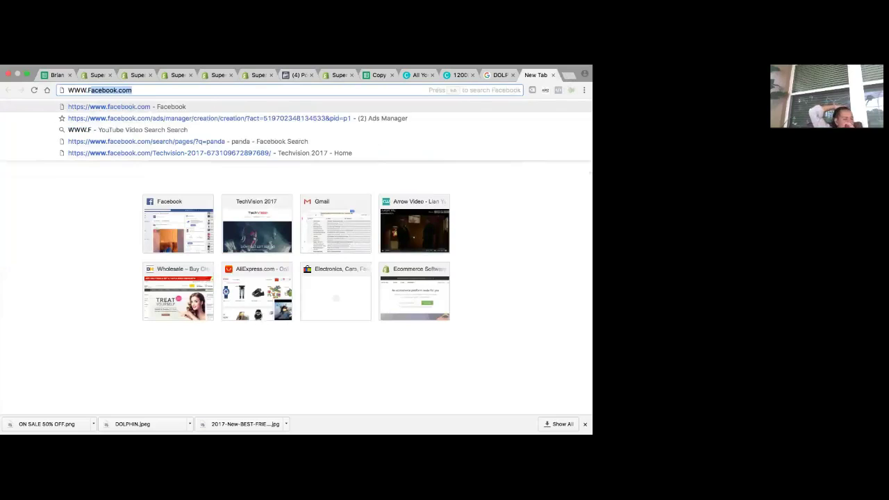
click(120, 106)
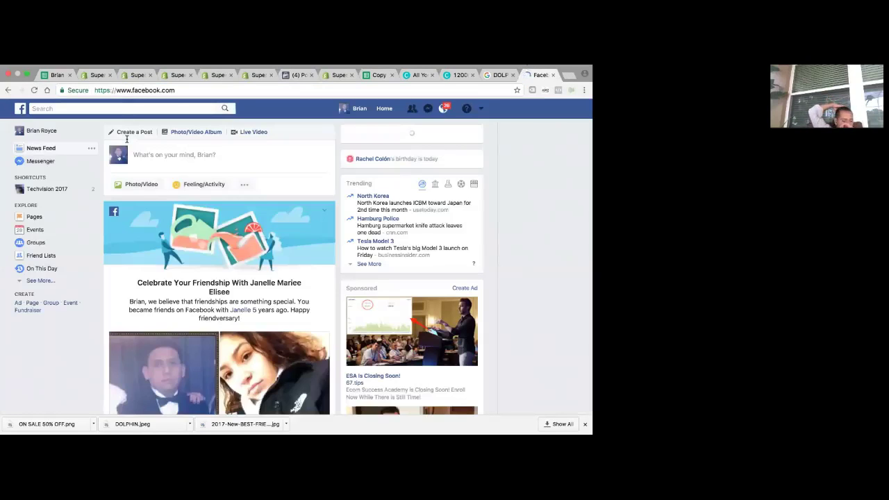
click(481, 112)
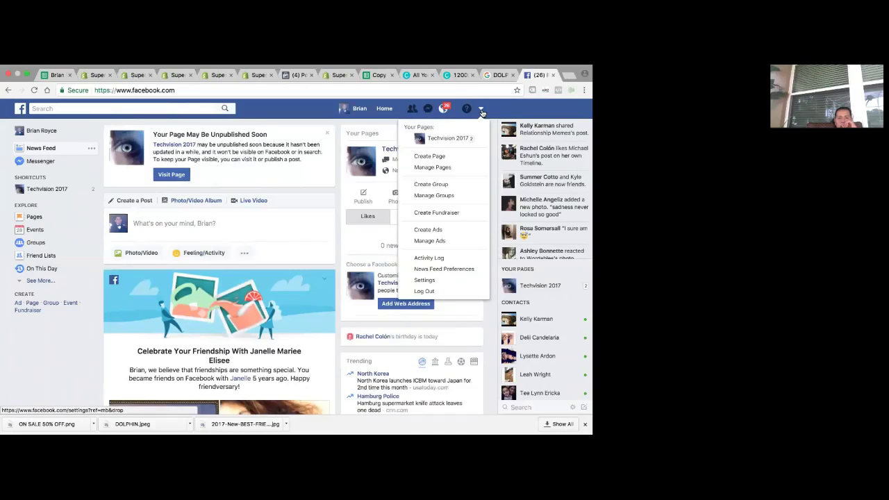
click(432, 157)
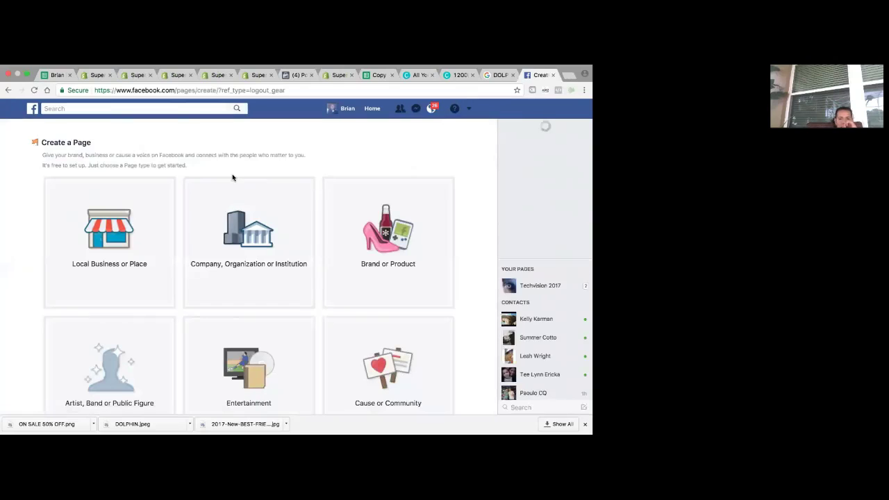
- Choose Brand or Product as the page type and set its category to Website
scroll(200, 153, down, 2)
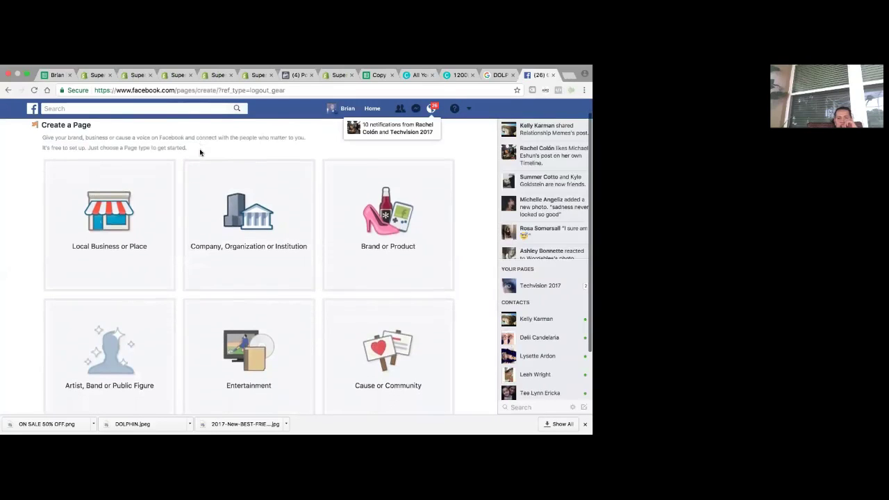
click(371, 221)
click(372, 190)
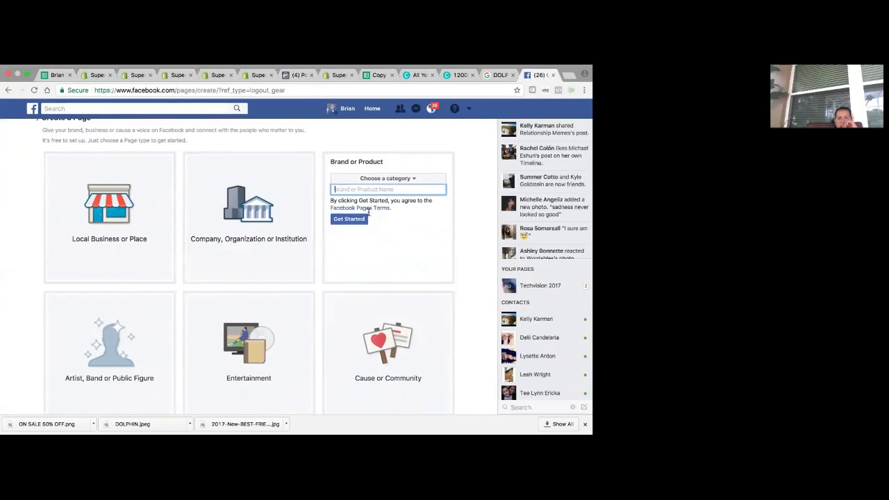
click(387, 180)
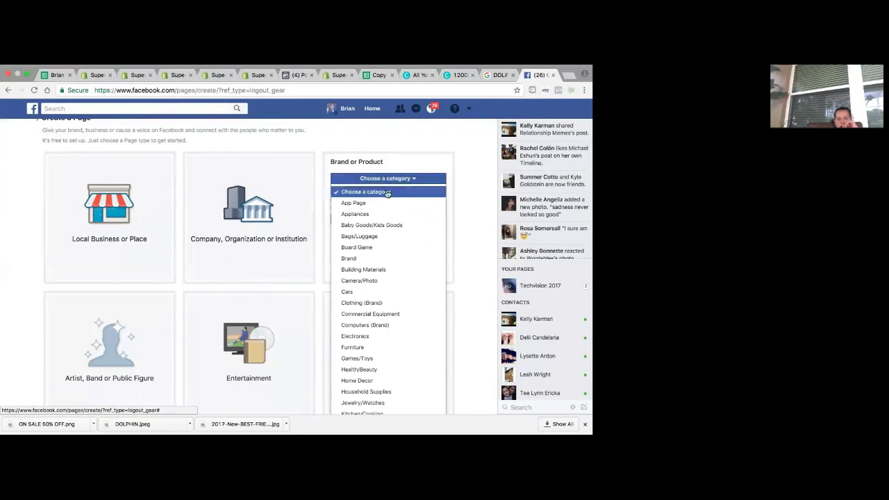
scroll(383, 211, down, 5)
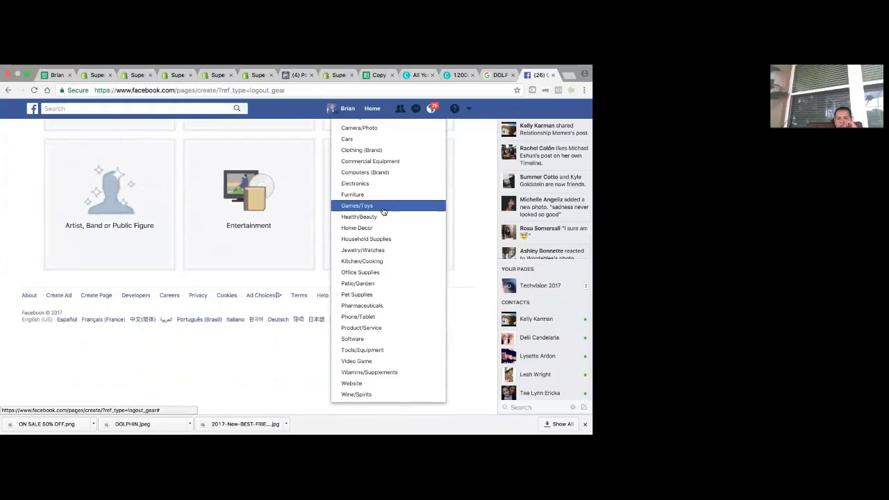
click(354, 384)
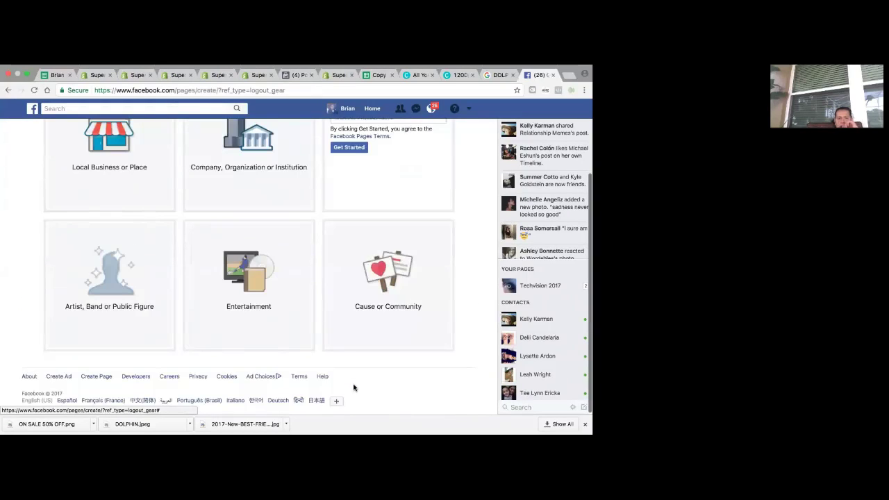
scroll(354, 388, up, 3)
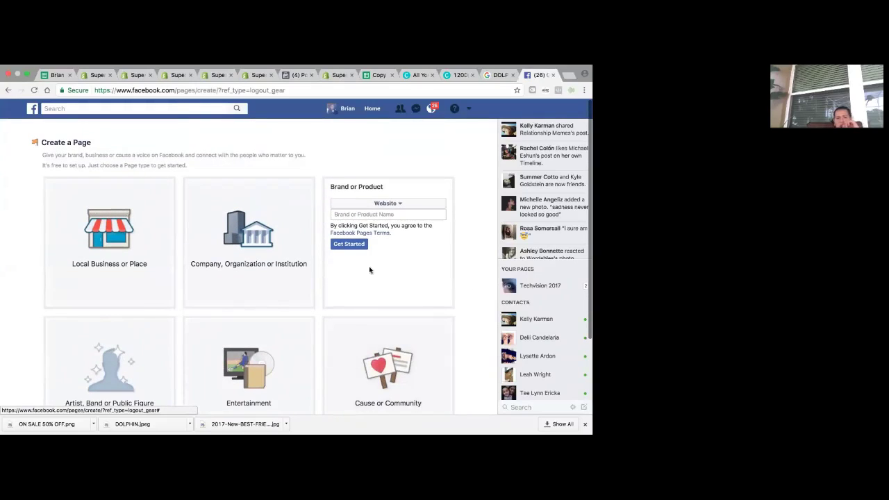
- Name the new page "Dolphins for life" and create it
click(371, 216)
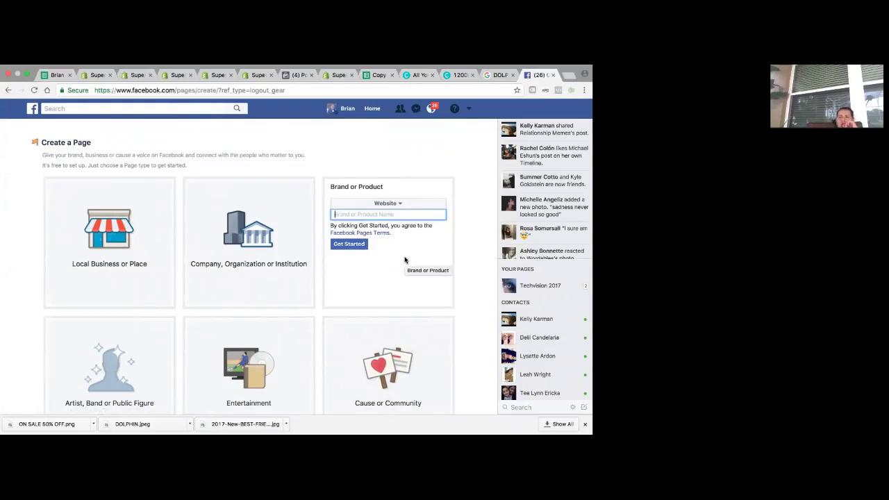
text(Dol)
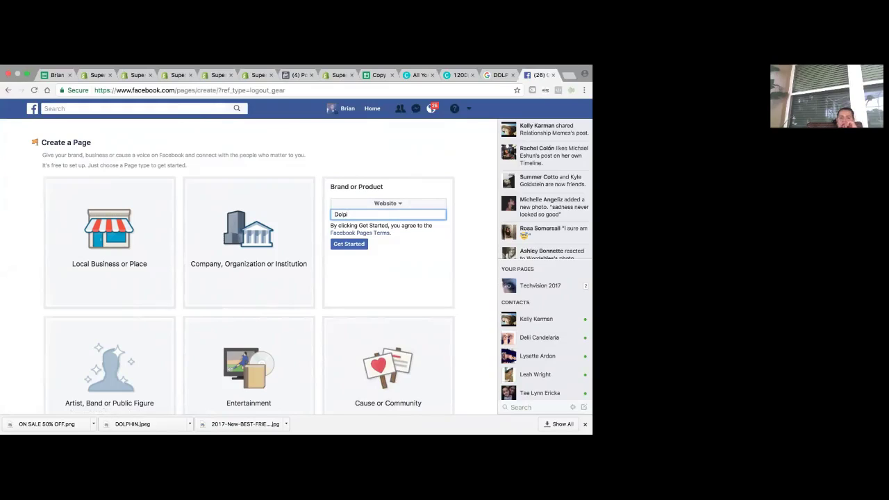
text(phins )
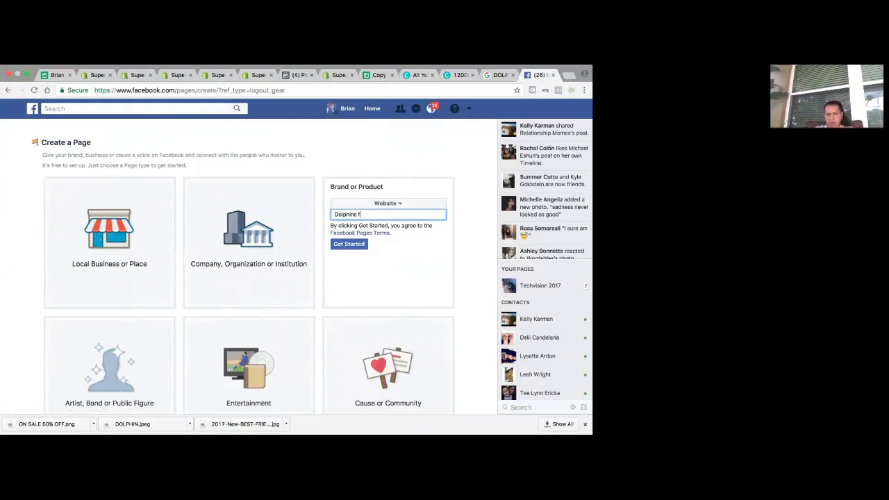
text(for lif)
key(BackSpace)
key(BackSpace)
text(fe)
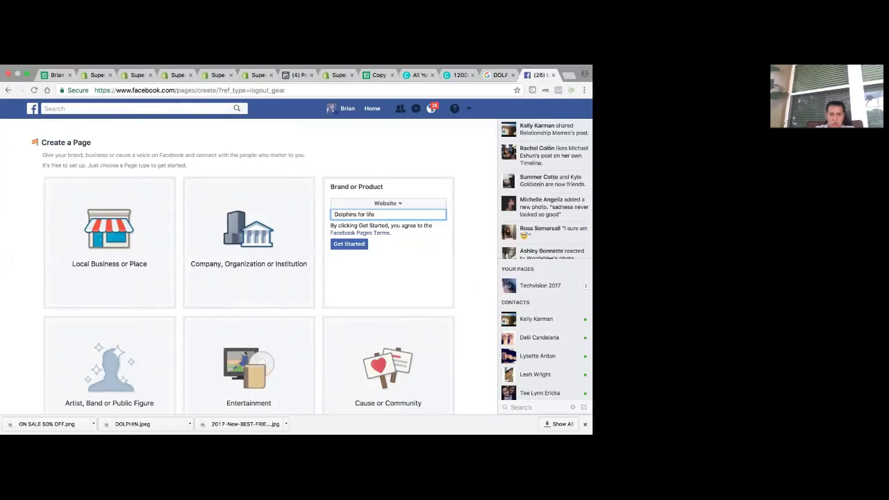
click(362, 246)
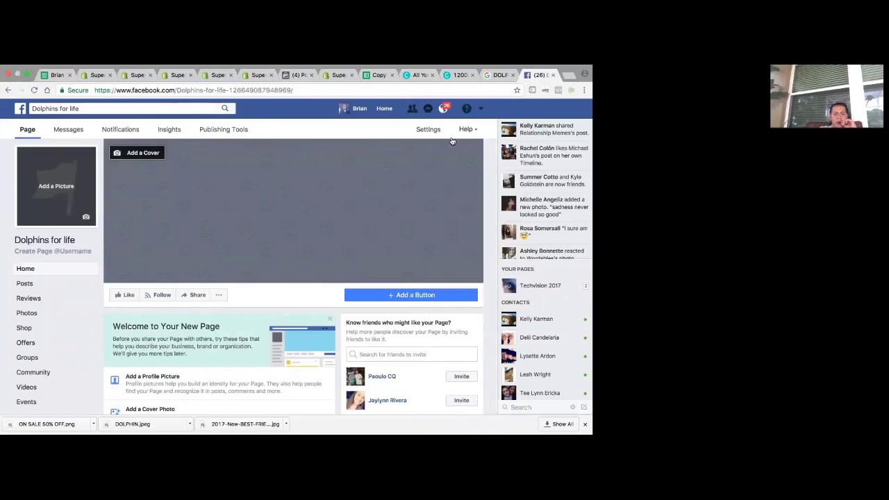
- Upload DOLPHIN.jpeg from the Desktop as the page's profile picture and save it
click(77, 210)
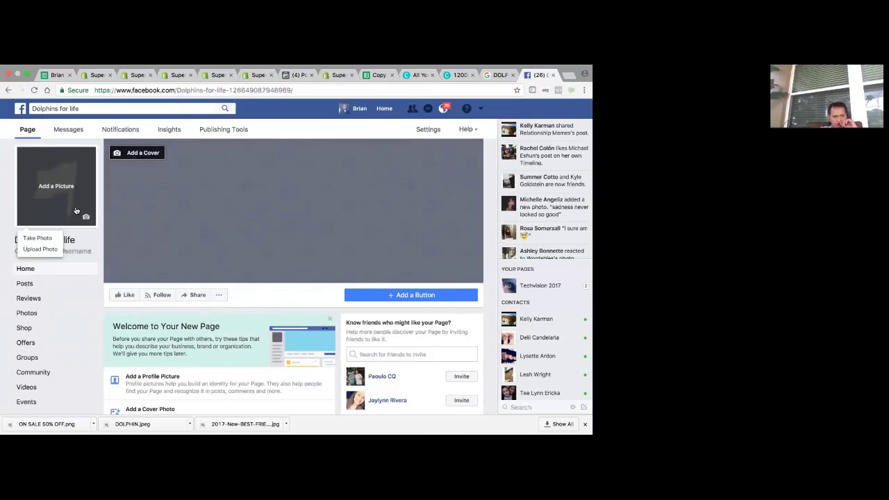
click(40, 249)
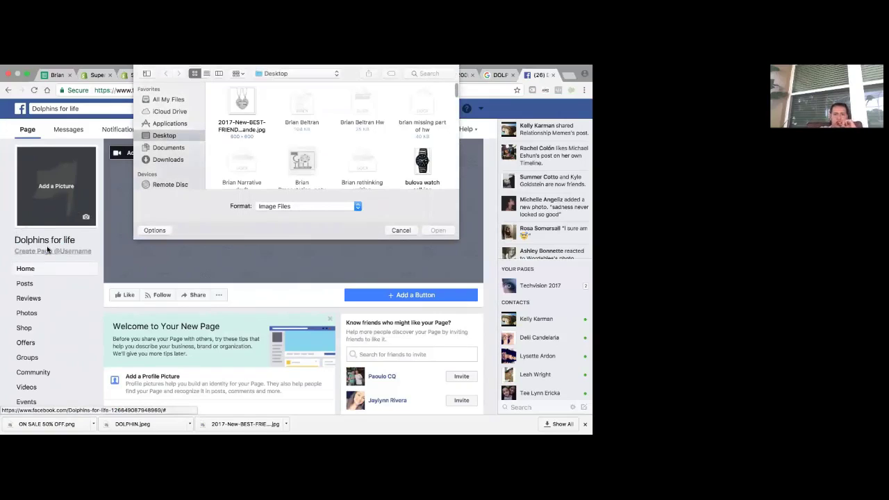
scroll(288, 145, down, 5)
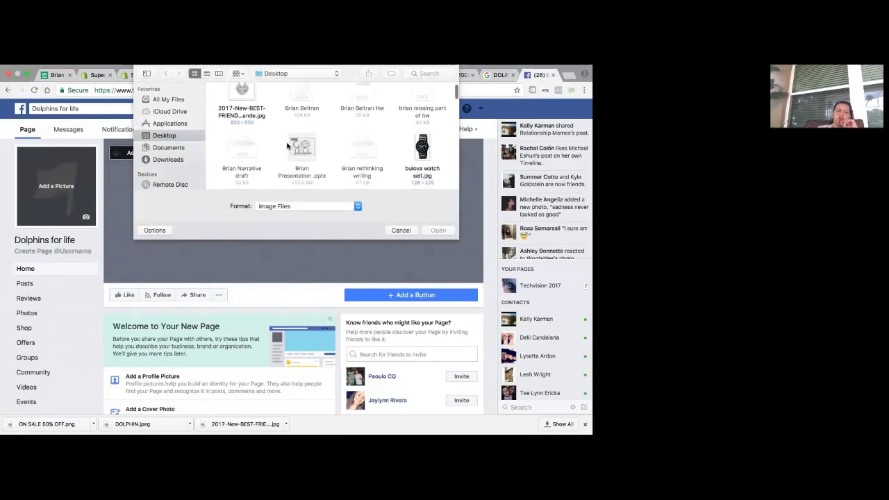
scroll(288, 145, down, 3)
click(421, 131)
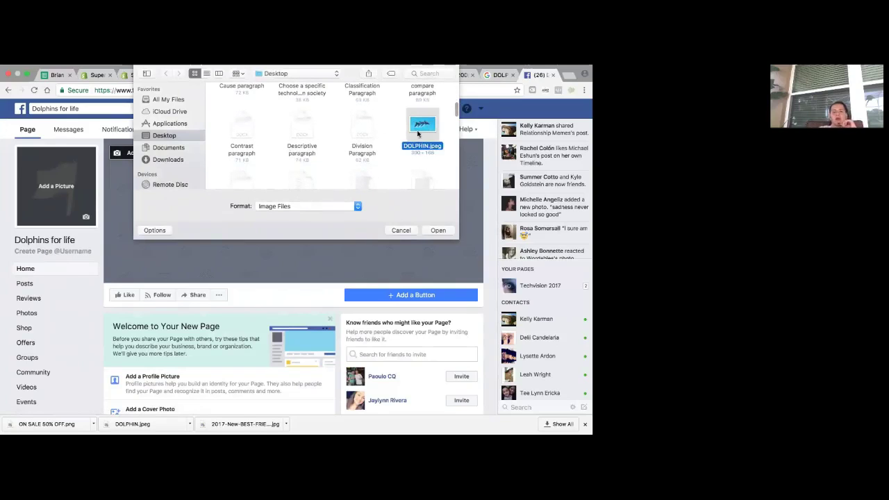
click(439, 230)
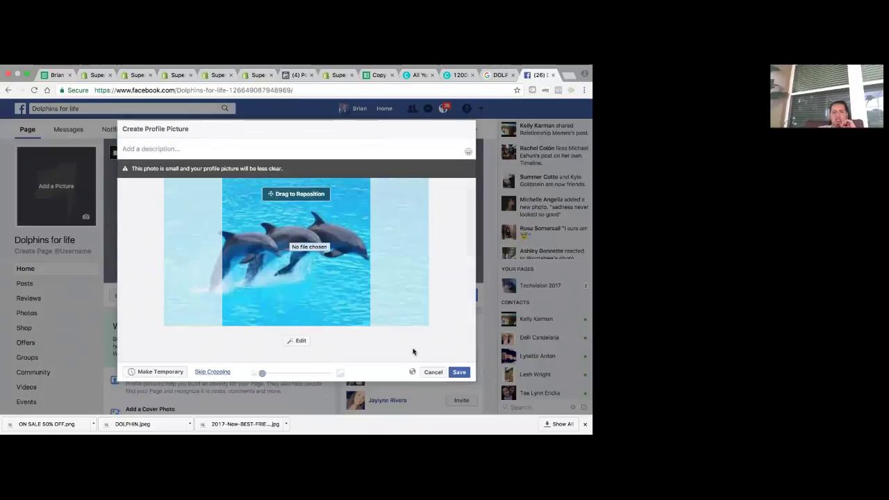
click(460, 372)
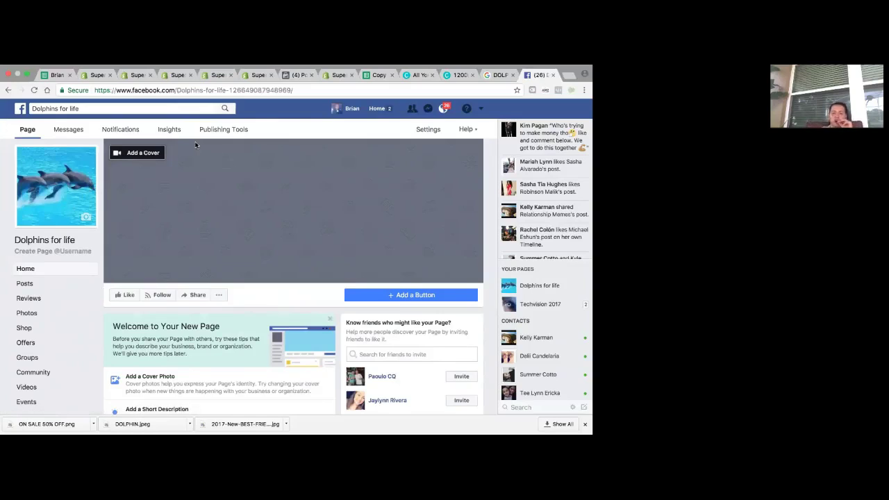
- Return to the Page Posts tool, reload it and select the Dolphins for life page
click(296, 79)
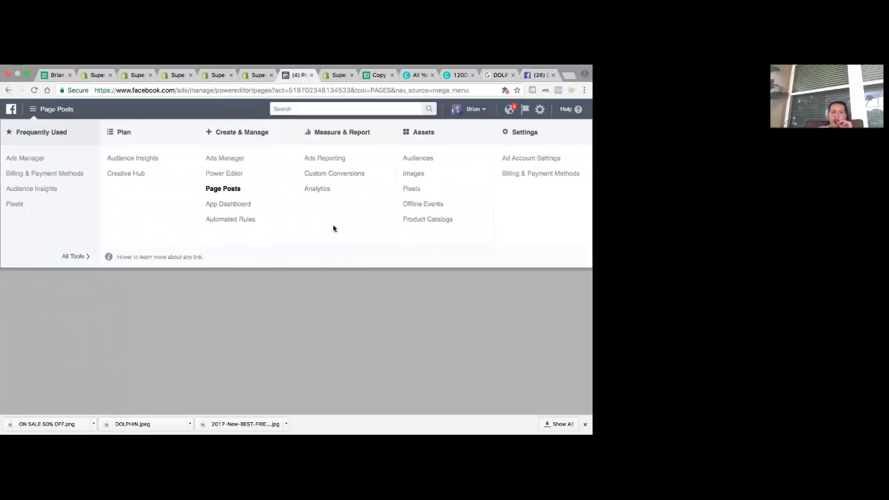
click(262, 321)
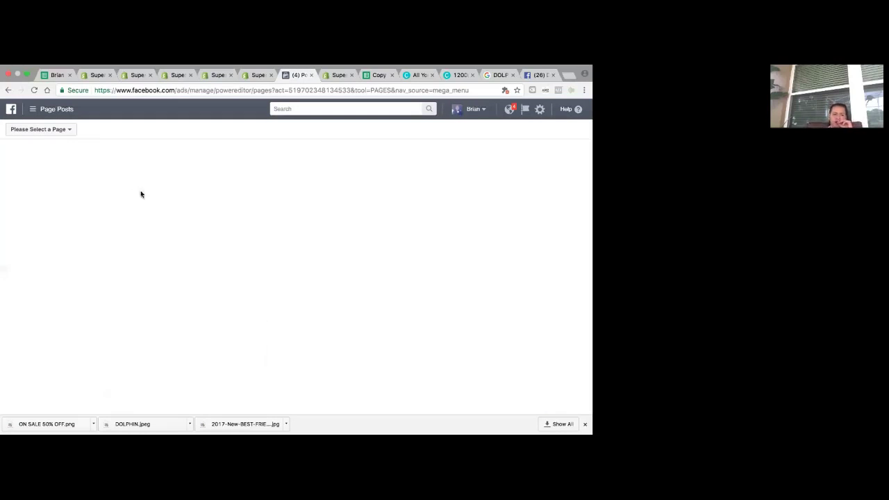
click(34, 90)
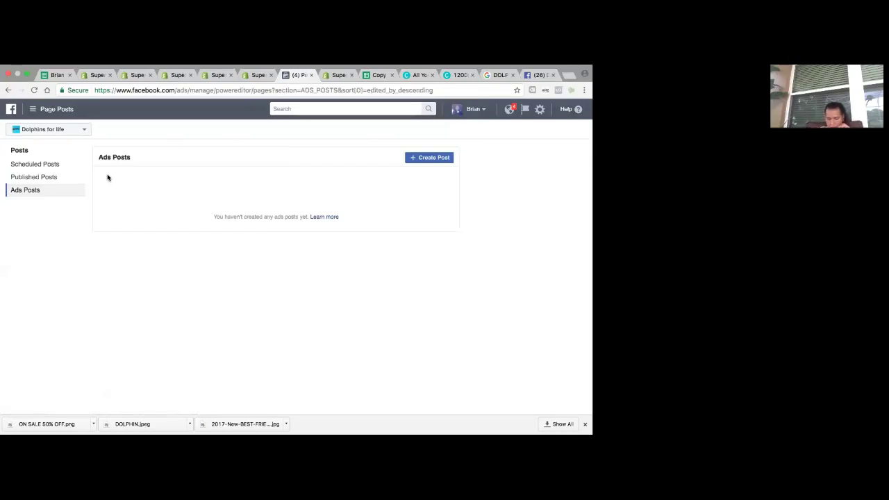
click(79, 132)
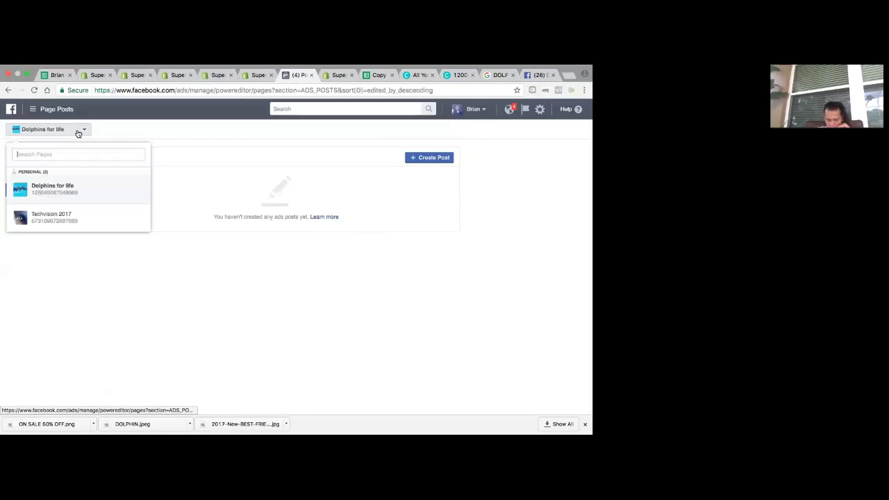
click(71, 195)
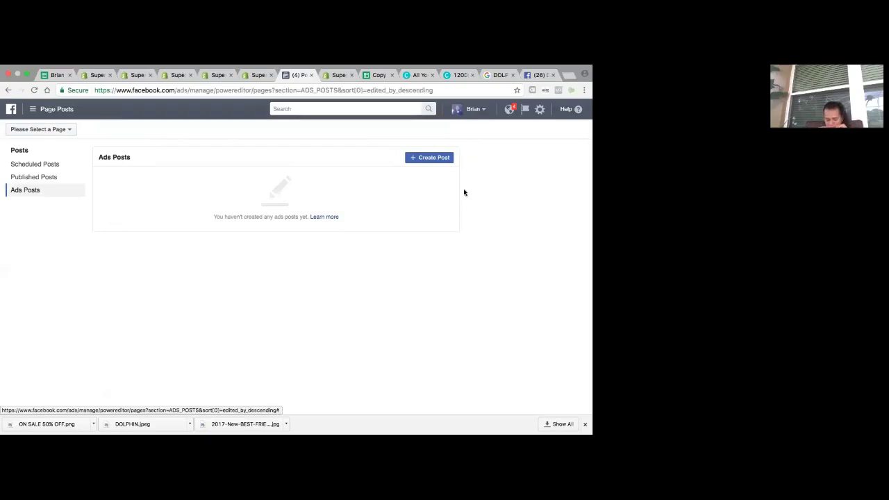
- Start an unpublished page post of the Photo type and look through the image library for its picture
click(432, 159)
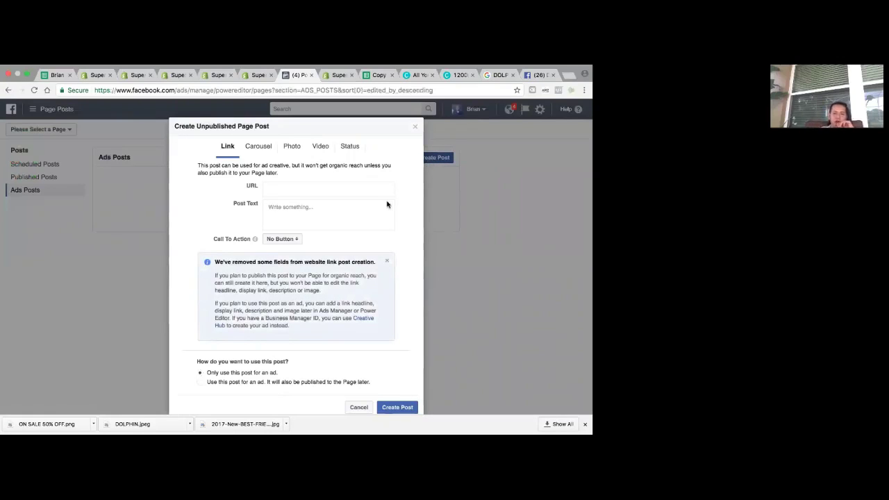
click(298, 149)
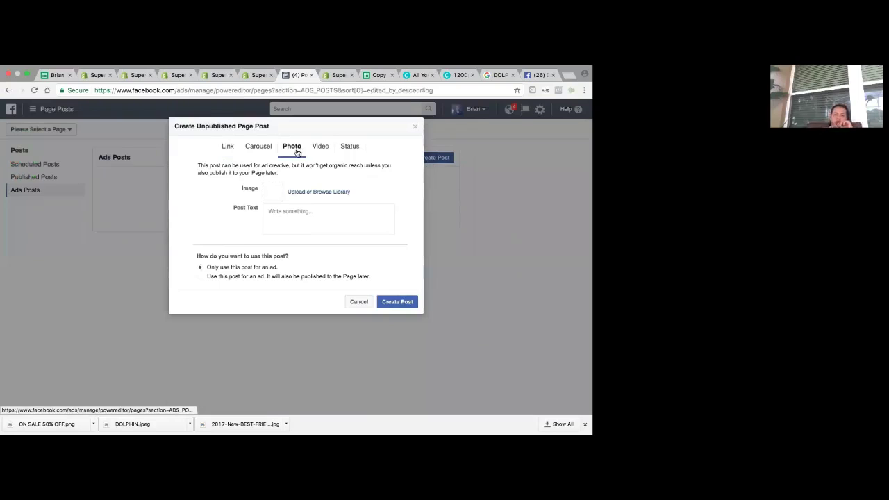
click(289, 194)
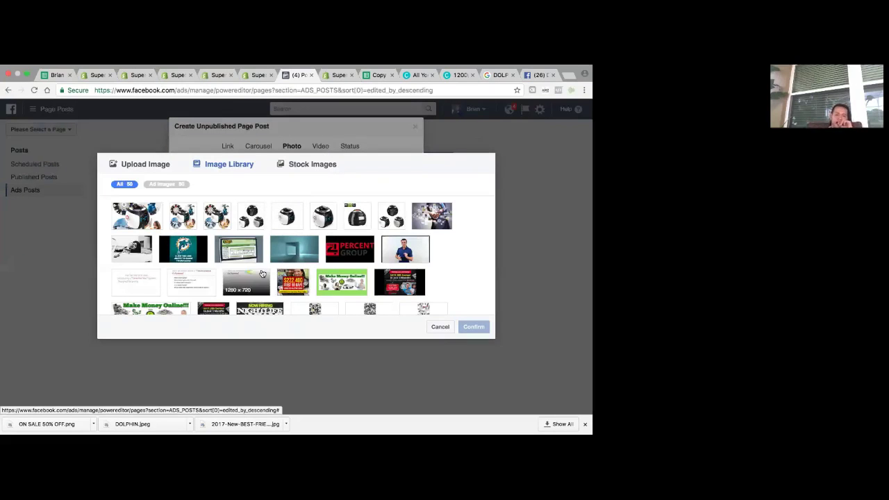
scroll(263, 274, down, 2)
scroll(263, 274, down, 3)
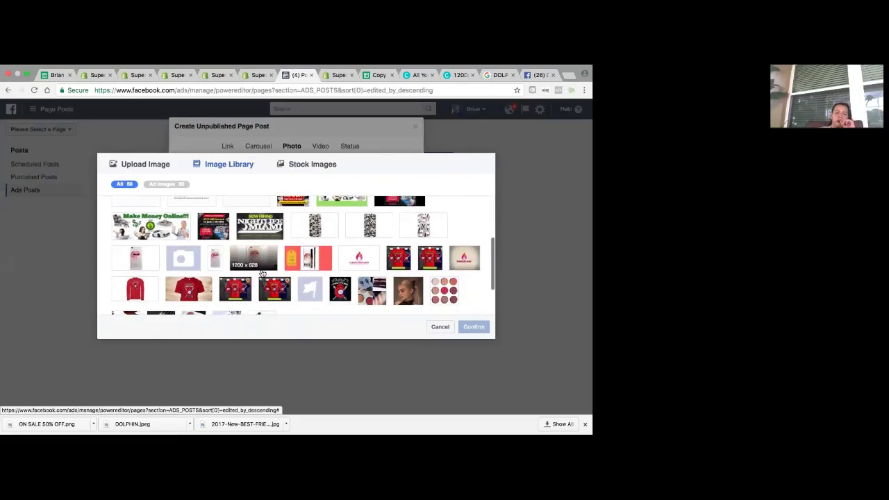
scroll(262, 274, down, 3)
scroll(217, 217, up, 10)
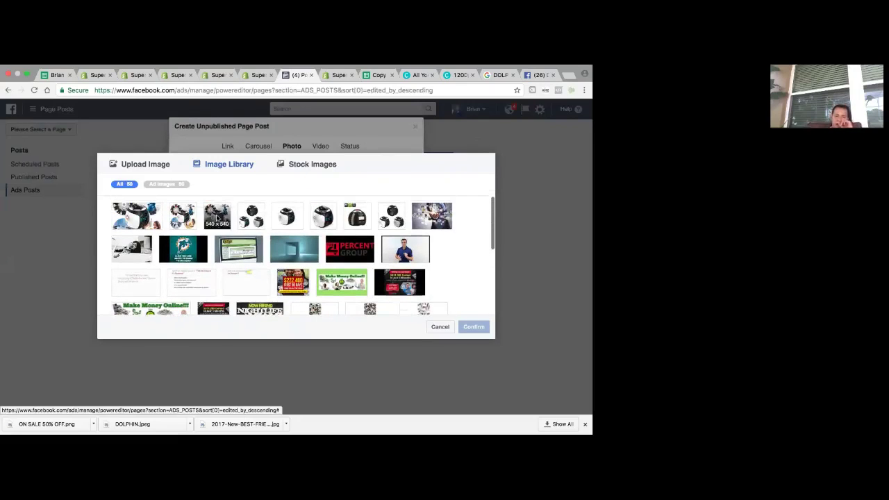
- Upload ON SALE 50% OFF.png from the Downloads folder and confirm it as the post's image
click(159, 167)
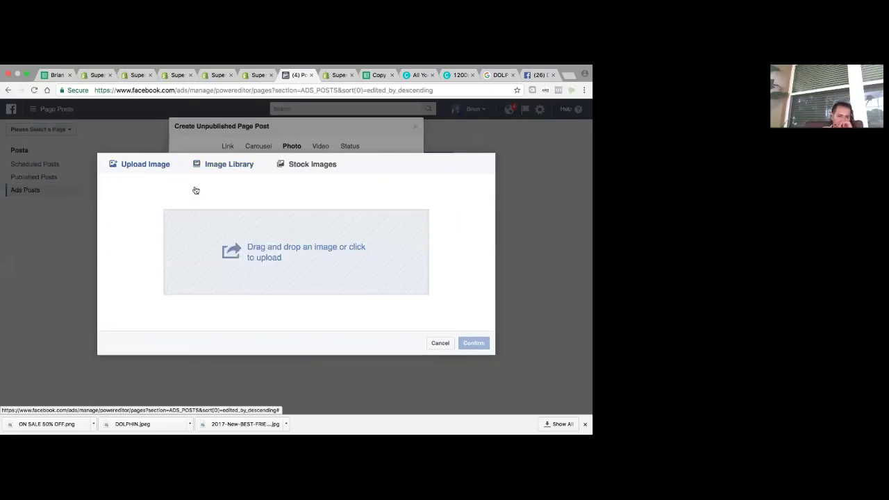
click(253, 252)
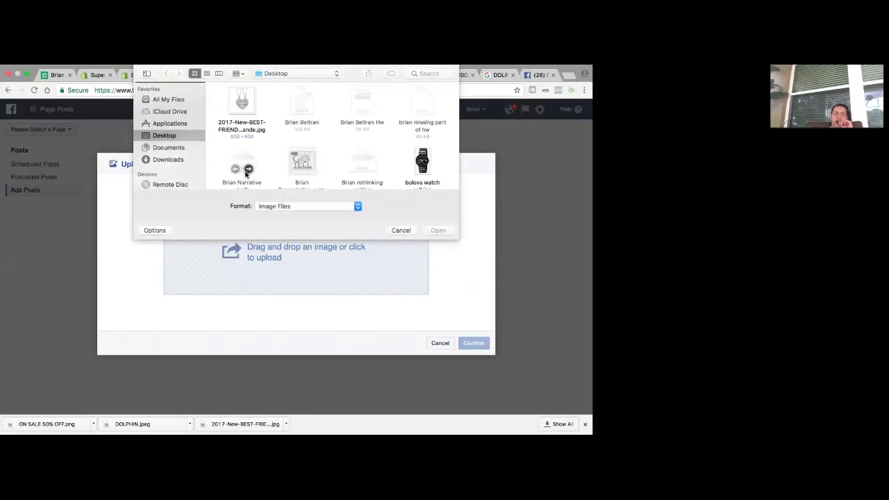
click(184, 160)
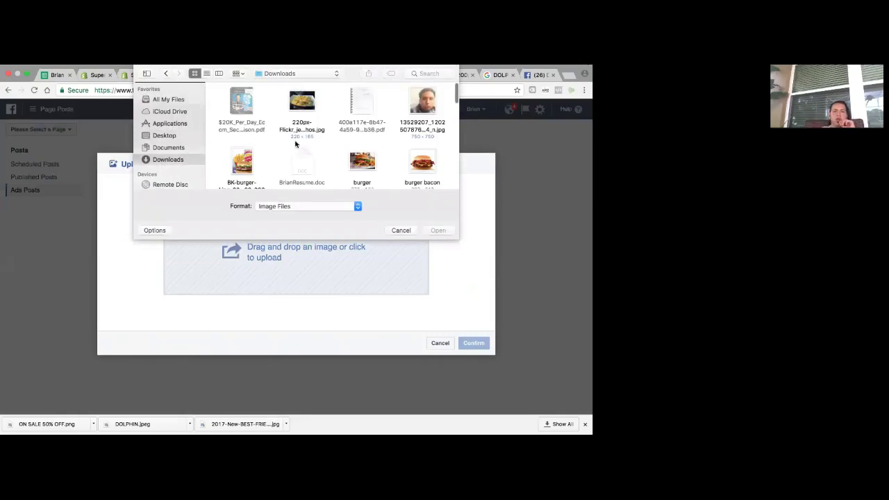
scroll(296, 144, down, 4)
scroll(296, 143, down, 4)
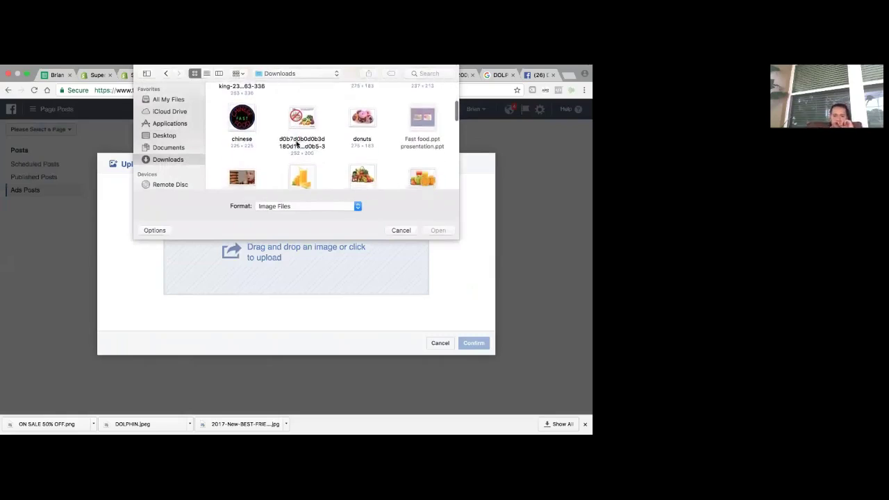
scroll(296, 143, down, 5)
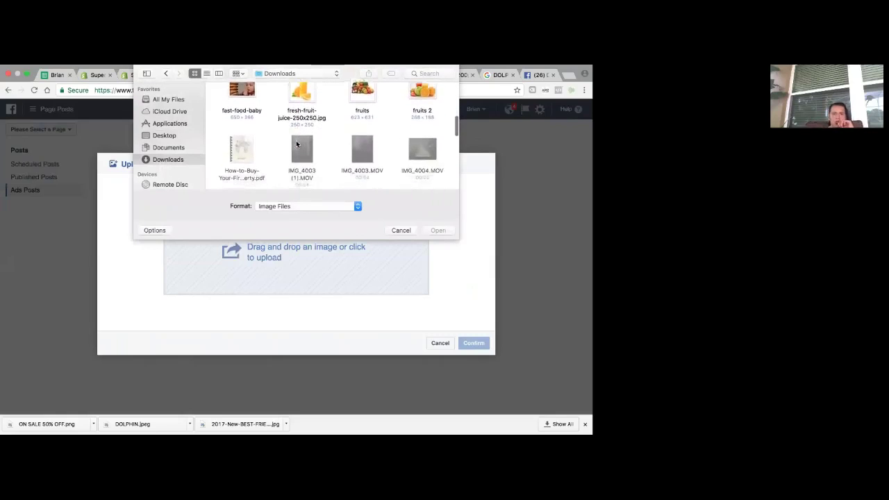
scroll(296, 144, down, 3)
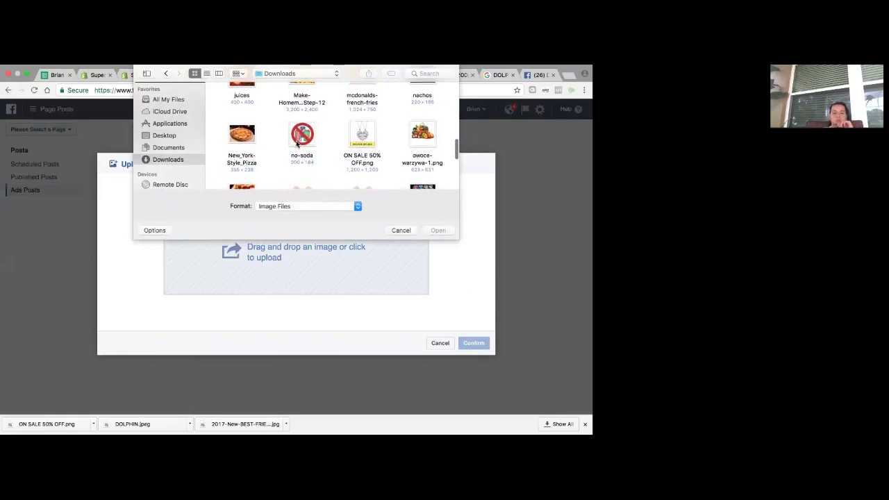
click(365, 132)
click(438, 231)
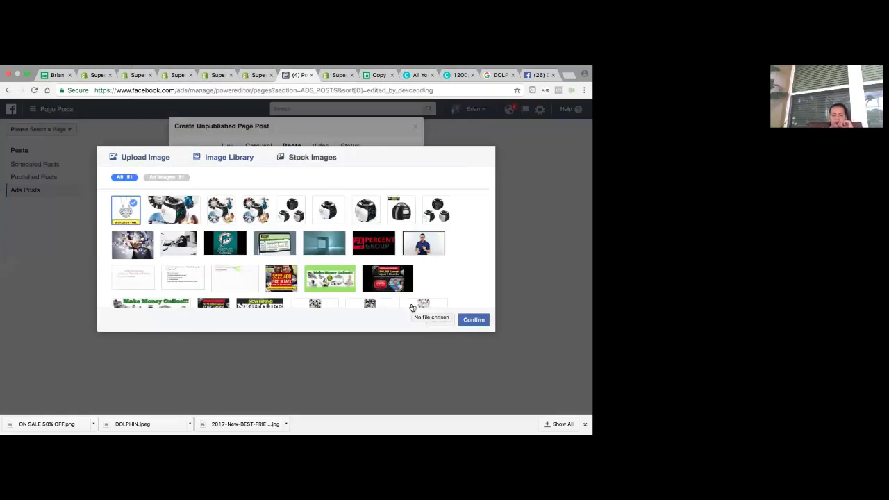
click(474, 320)
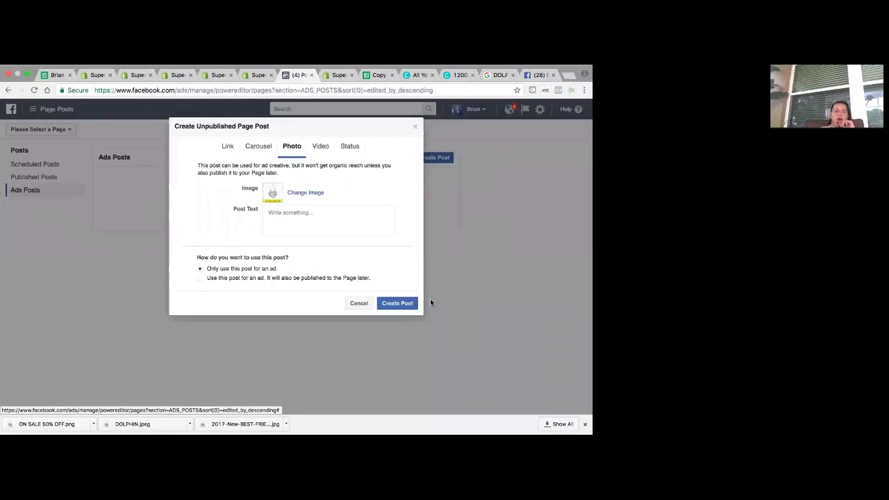
- Write the post text "do you love dolphins ? do you have a bestfriend? perfect! this week we are"
click(313, 212)
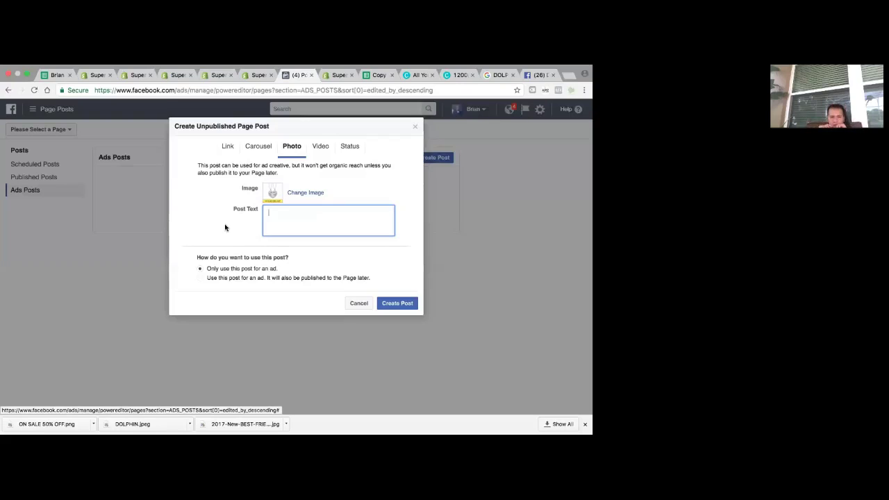
text(I)
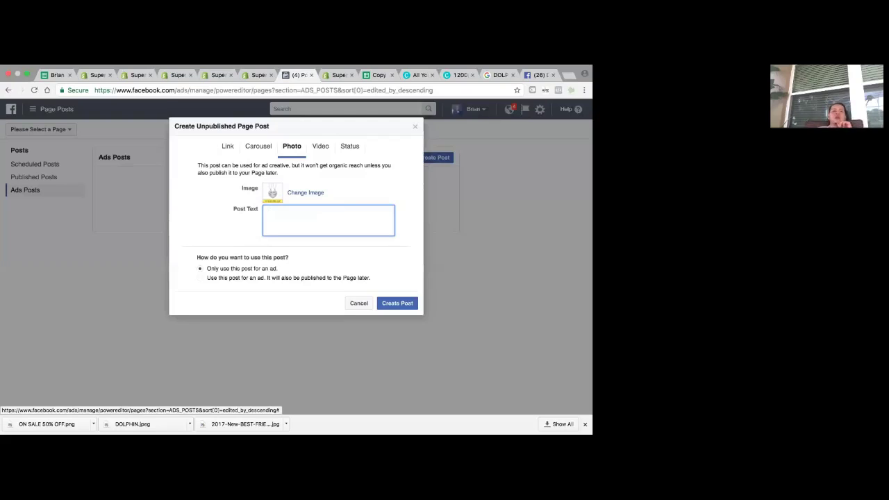
text(do)
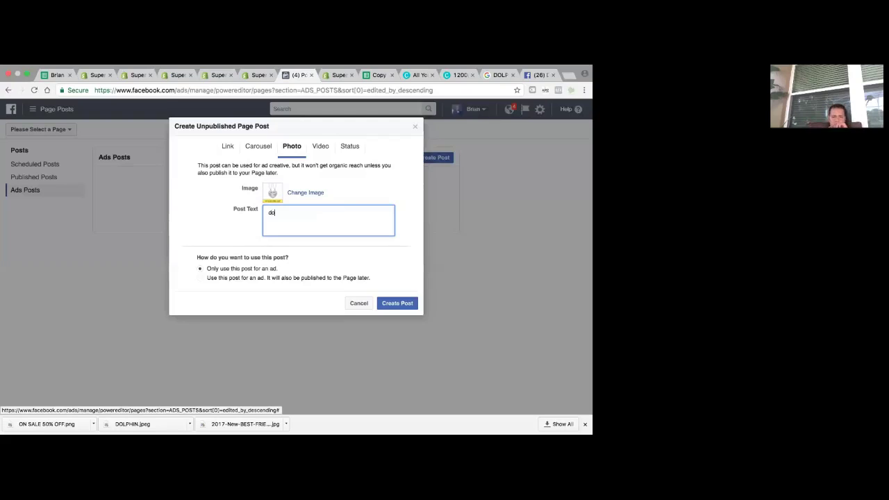
text( yo)
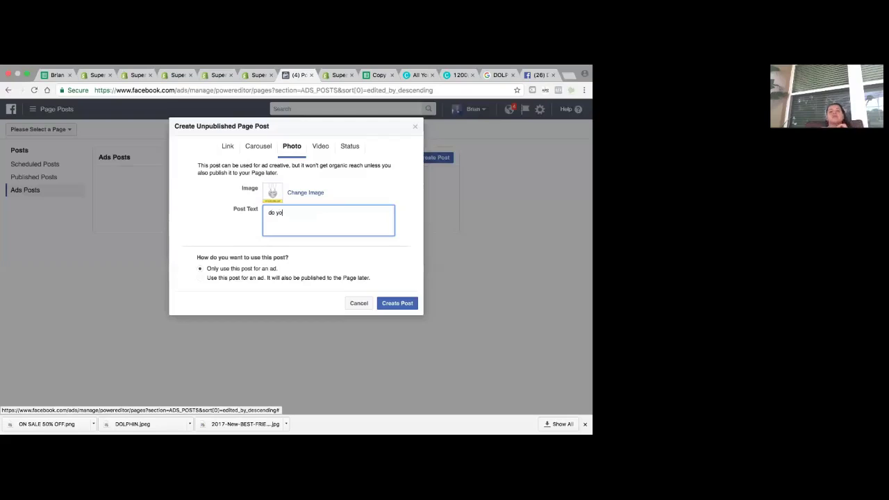
text(u love )
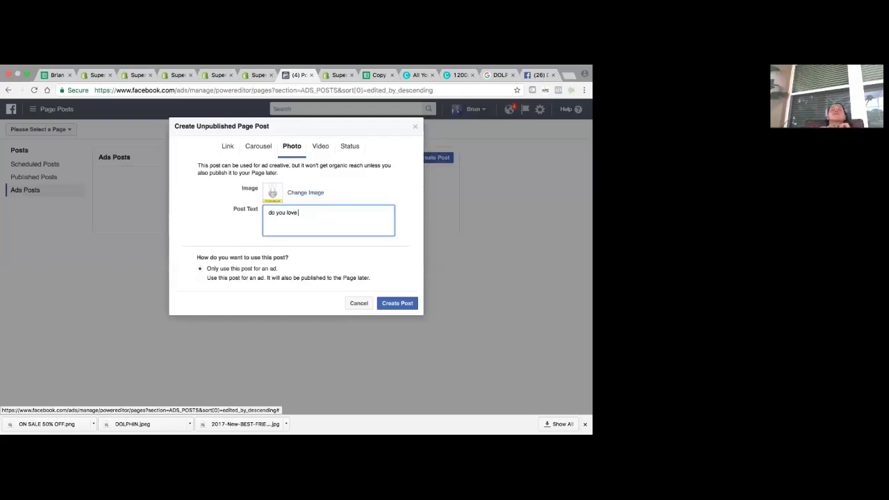
text(dolphins)
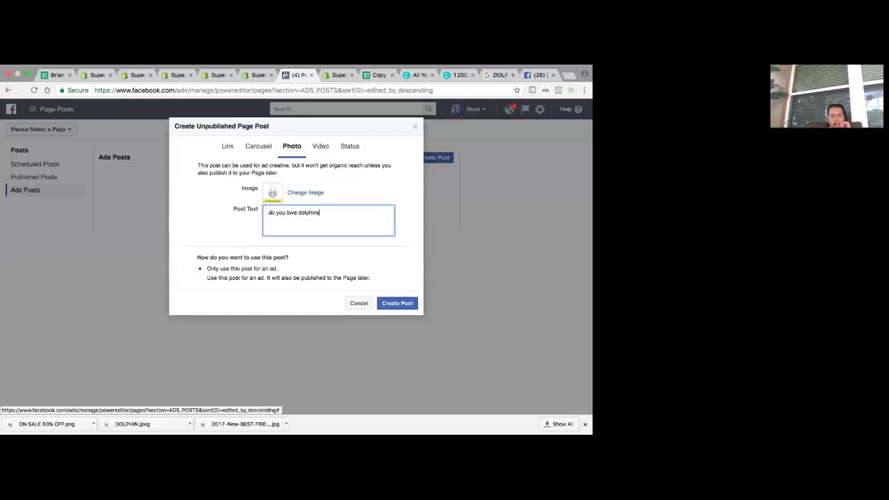
text( ?)
text(do you)
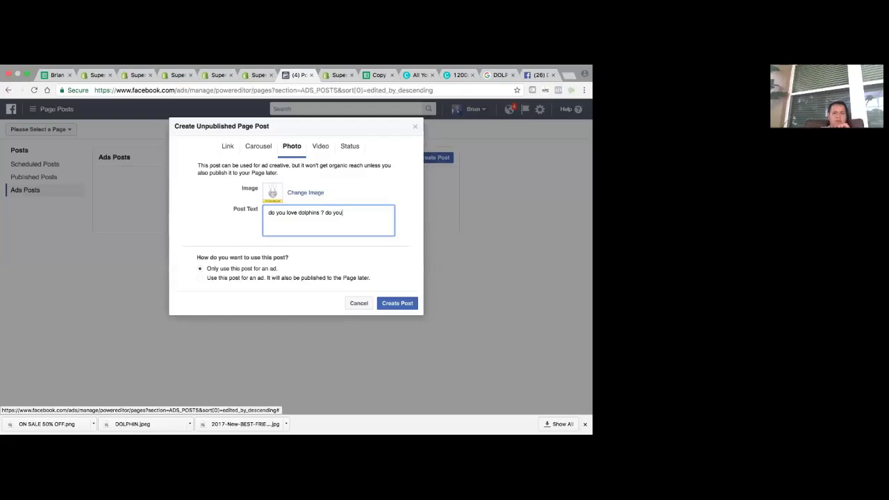
text( heve a b)
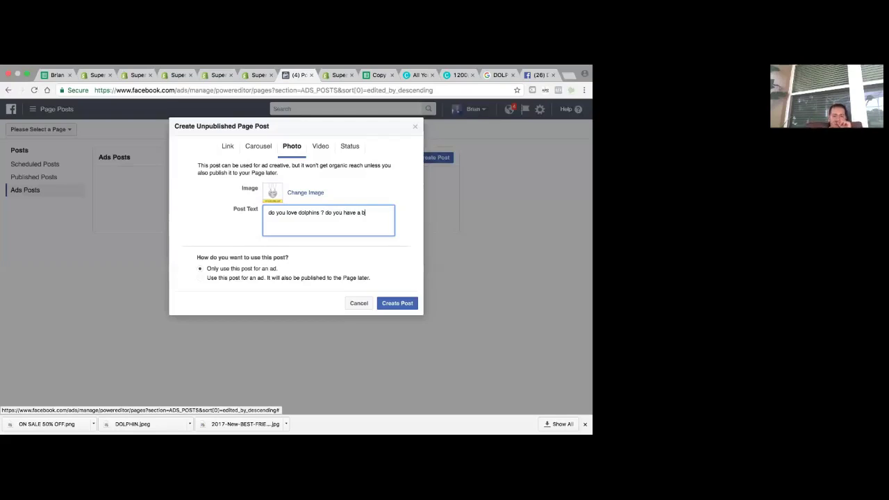
text(estfrie)
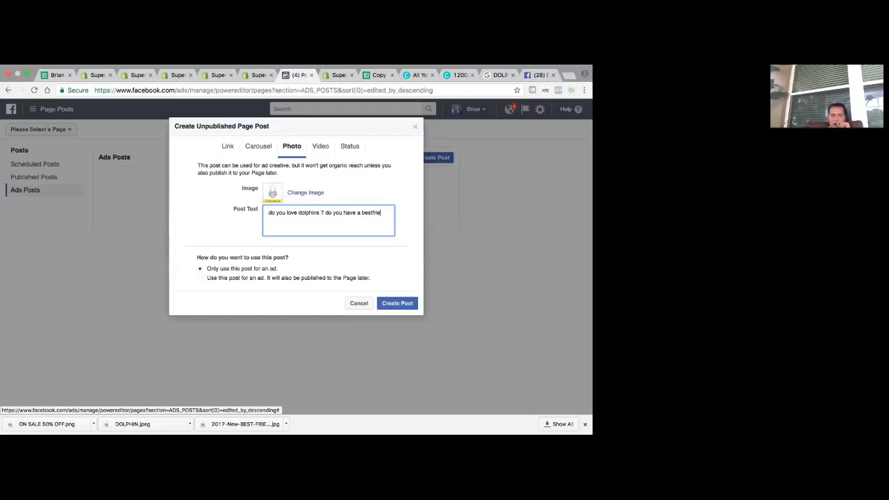
text(nd)
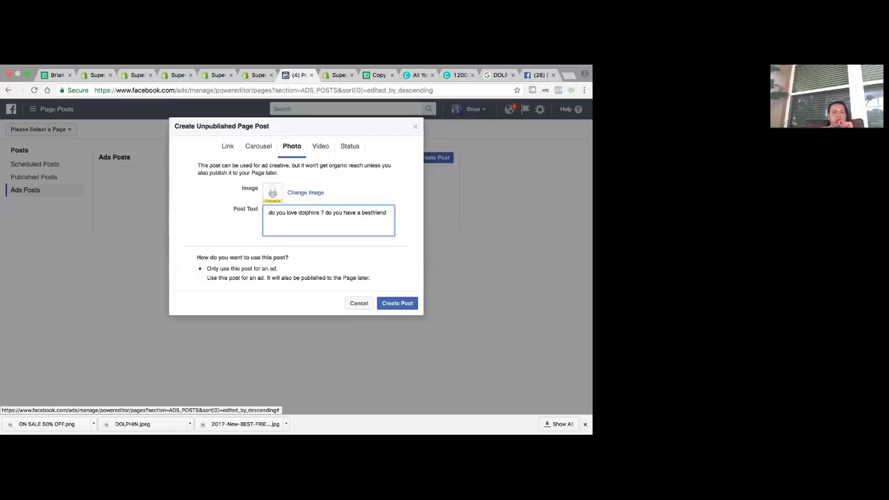
text(?)
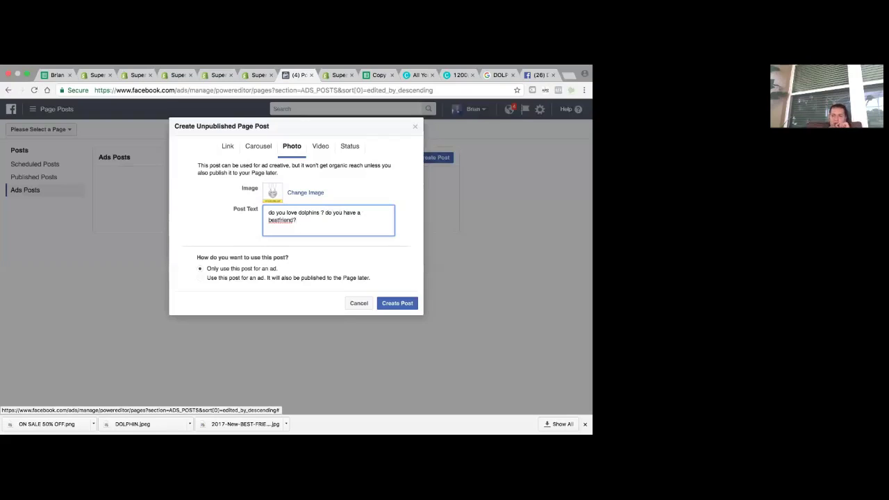
text( perfect!)
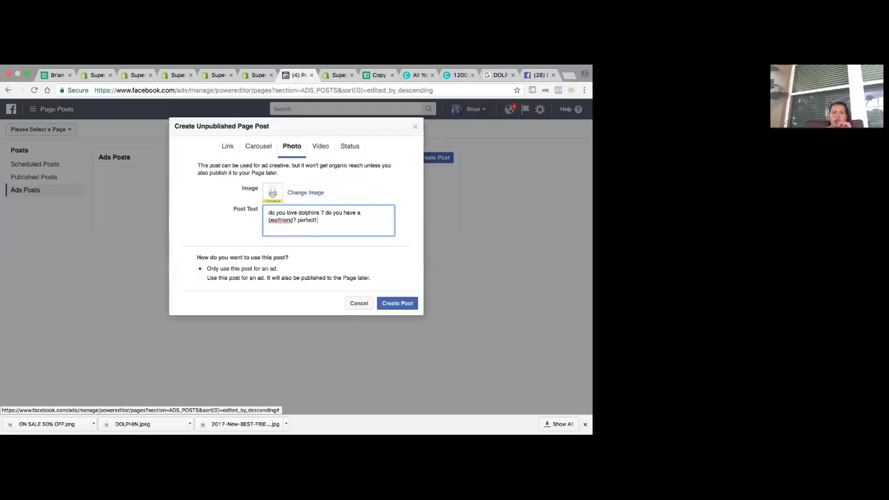
text(this week)
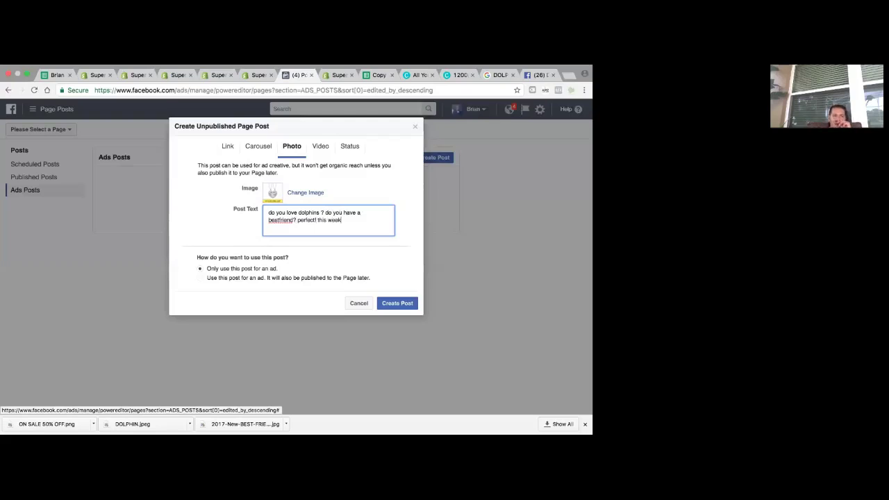
text( we)
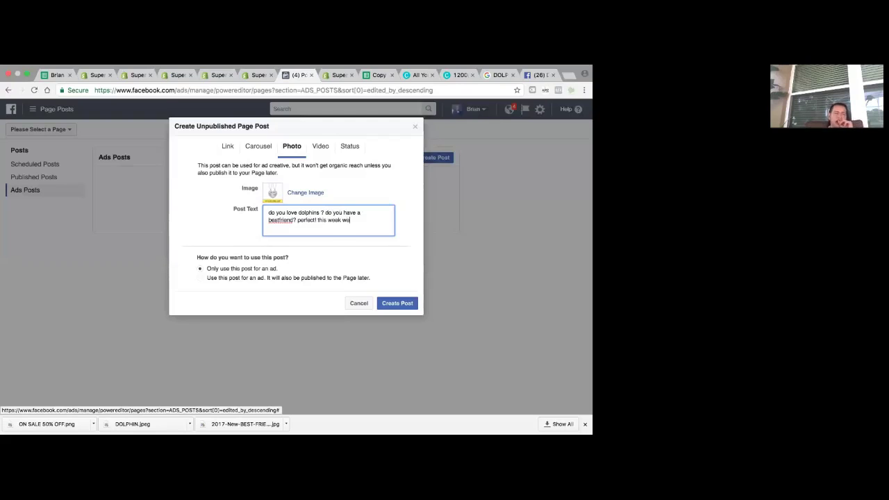
text( are)
- Switch to the Google dolphin image results and search for "short linker" instead
click(500, 75)
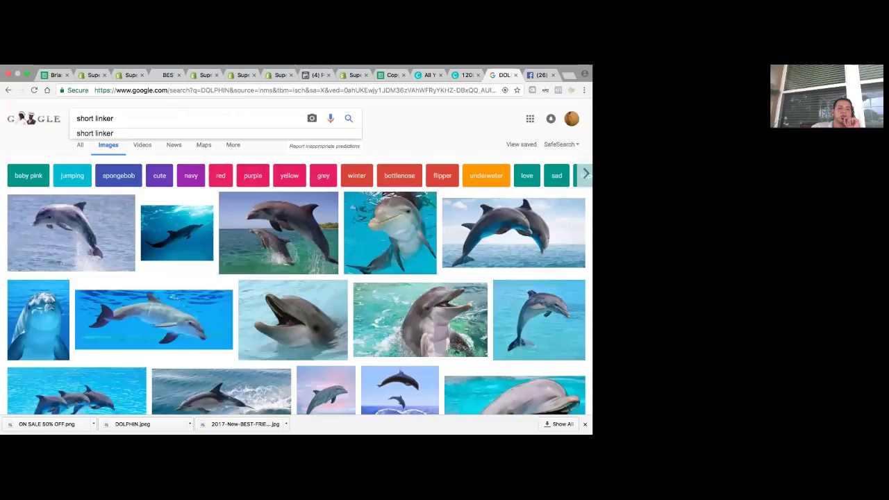
click(110, 132)
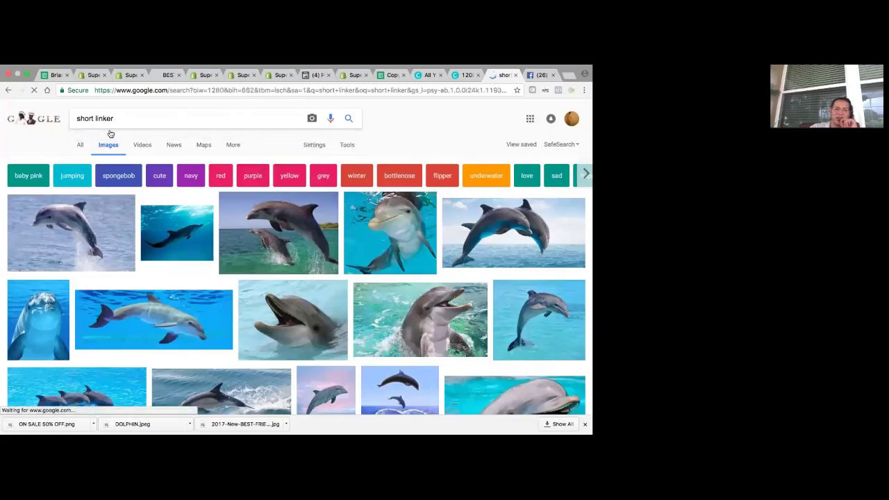